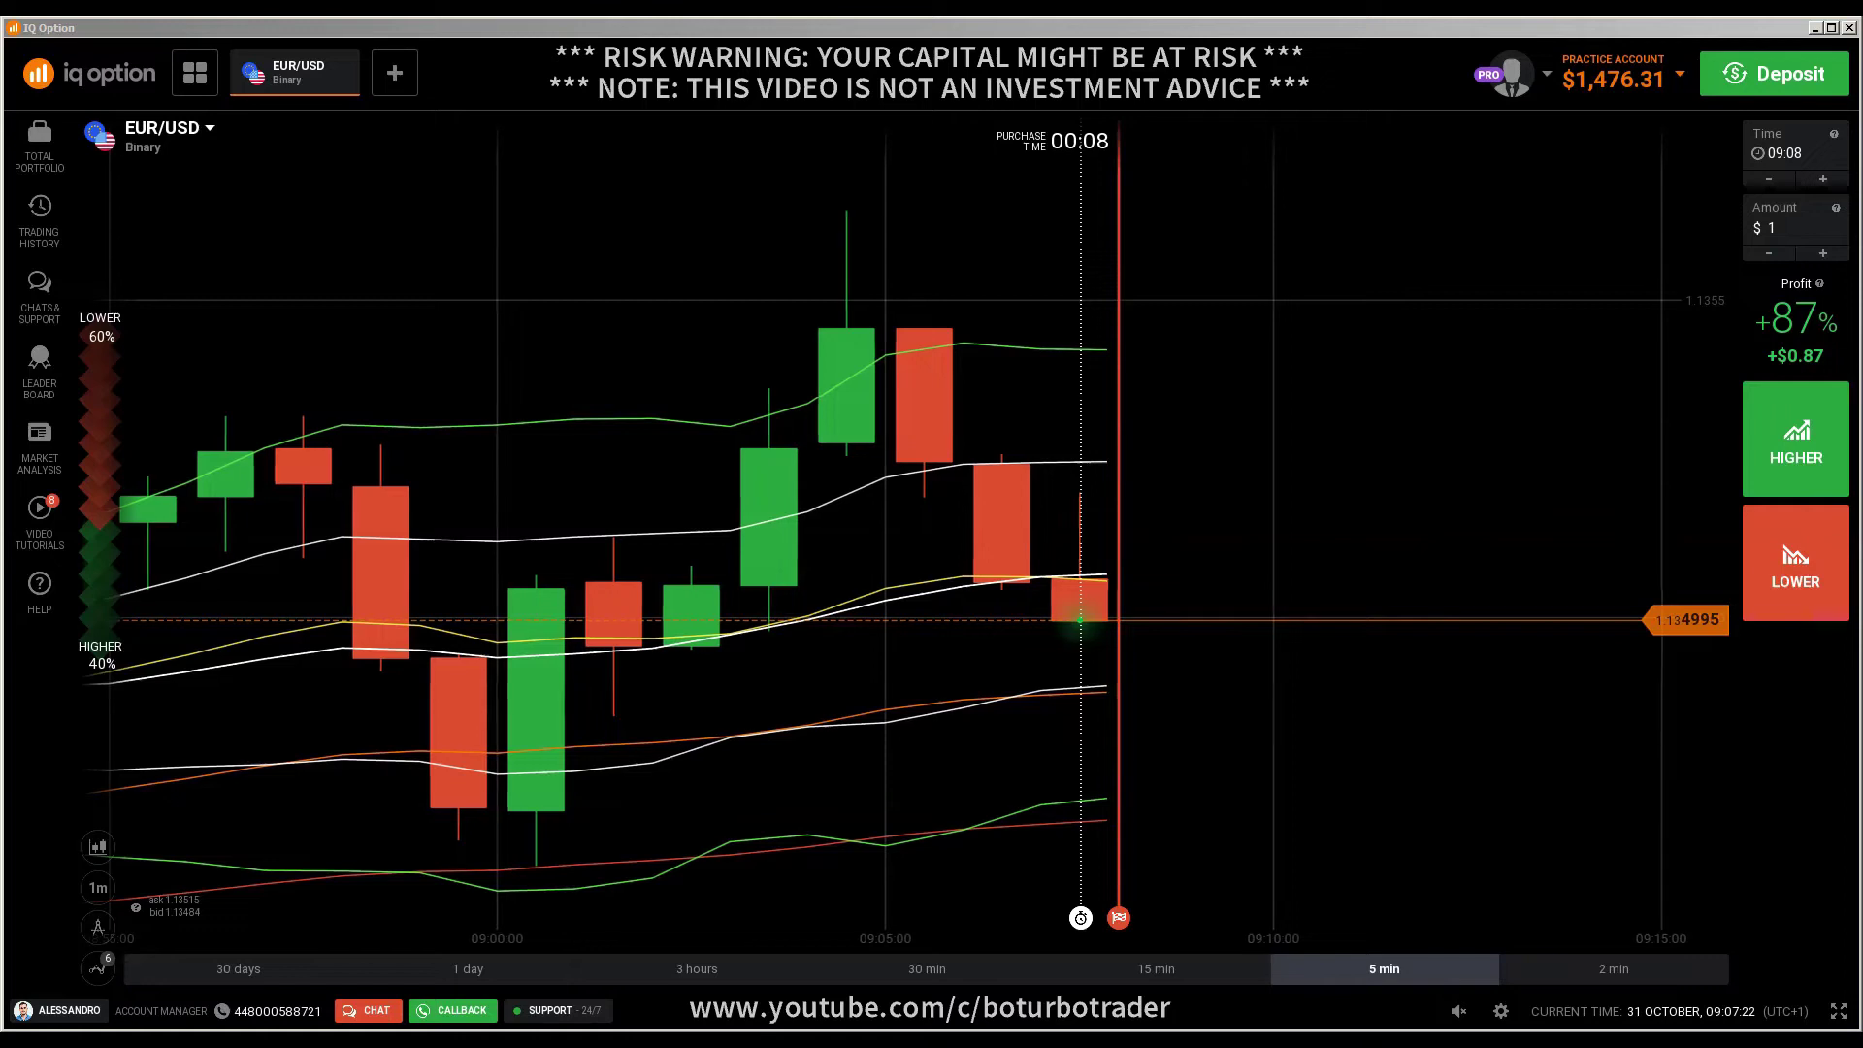
- Zoom EUR/USD out to 30 minutes and draw a Fibonacci retracement from the 1.13460 low to the high
{"action": "scroll", "coordinate": [858, 490], "scroll_direction": "down", "scroll_amount": 3}
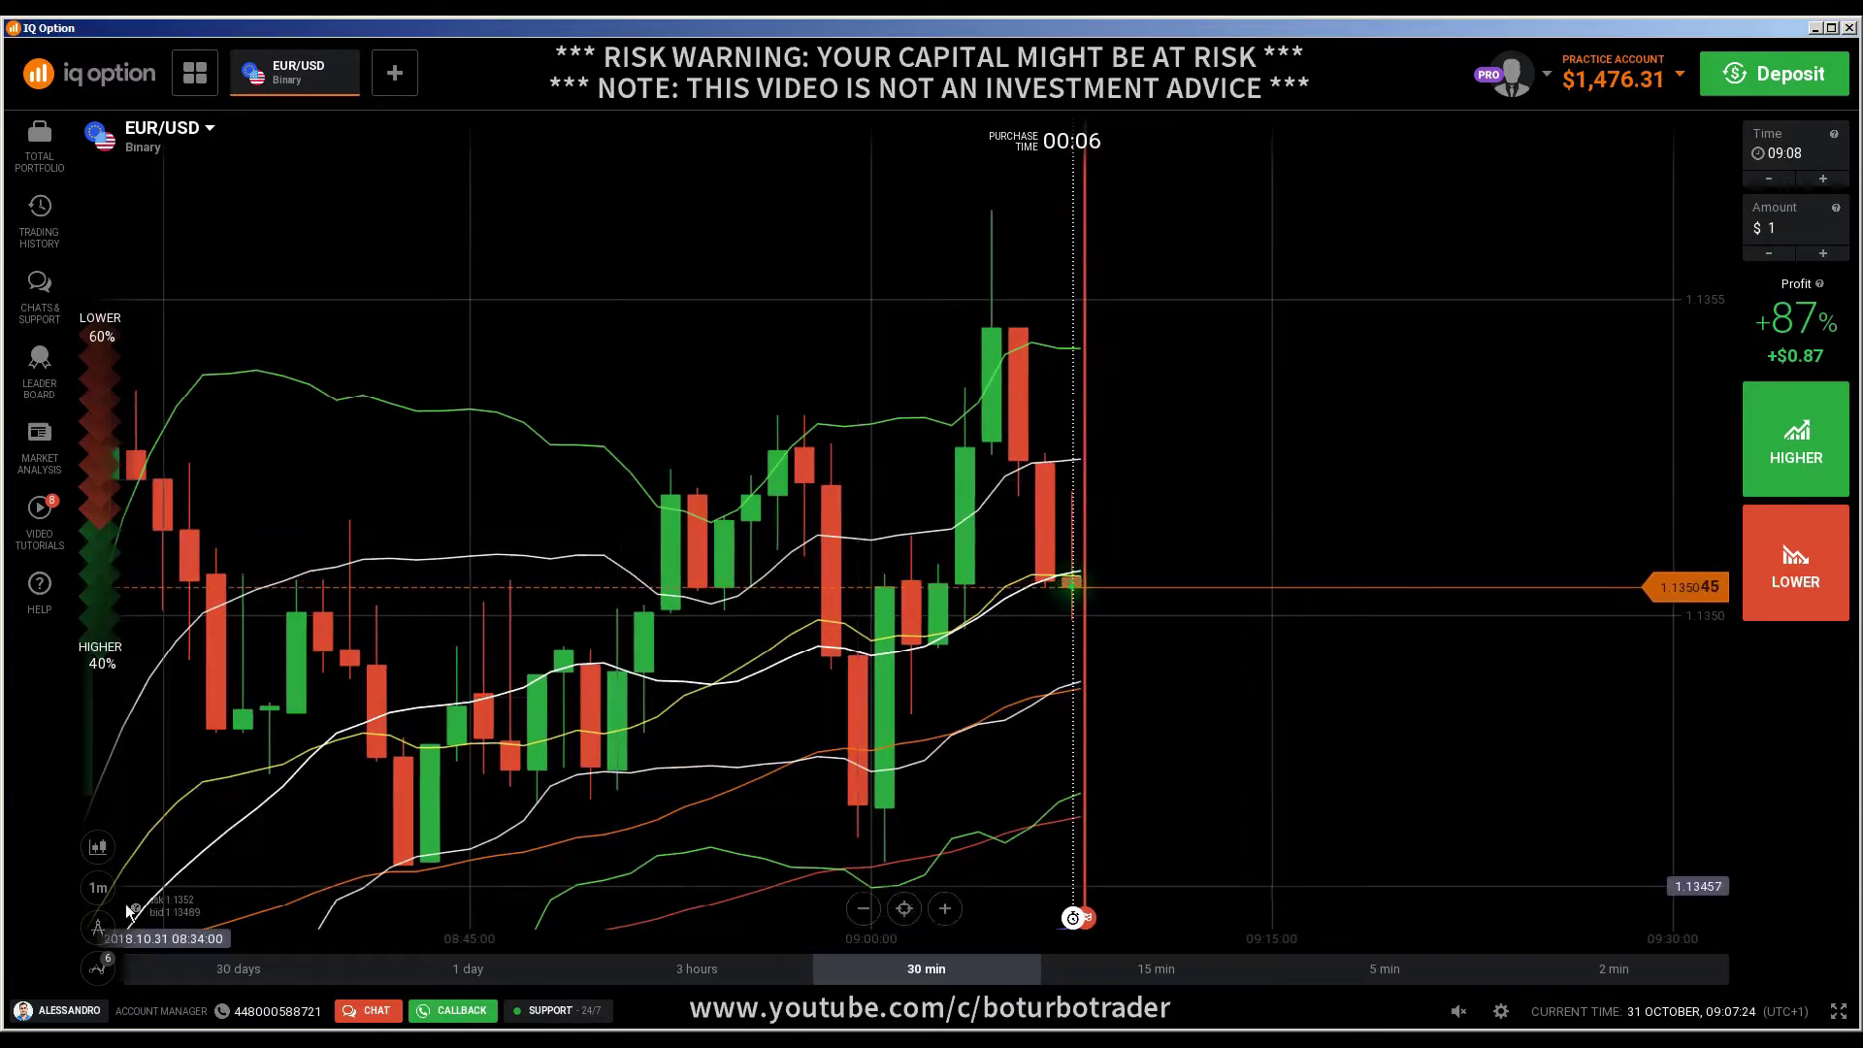
{"action": "left_click", "coordinate": [98, 927]}
{"action": "left_click", "coordinate": [216, 990]}
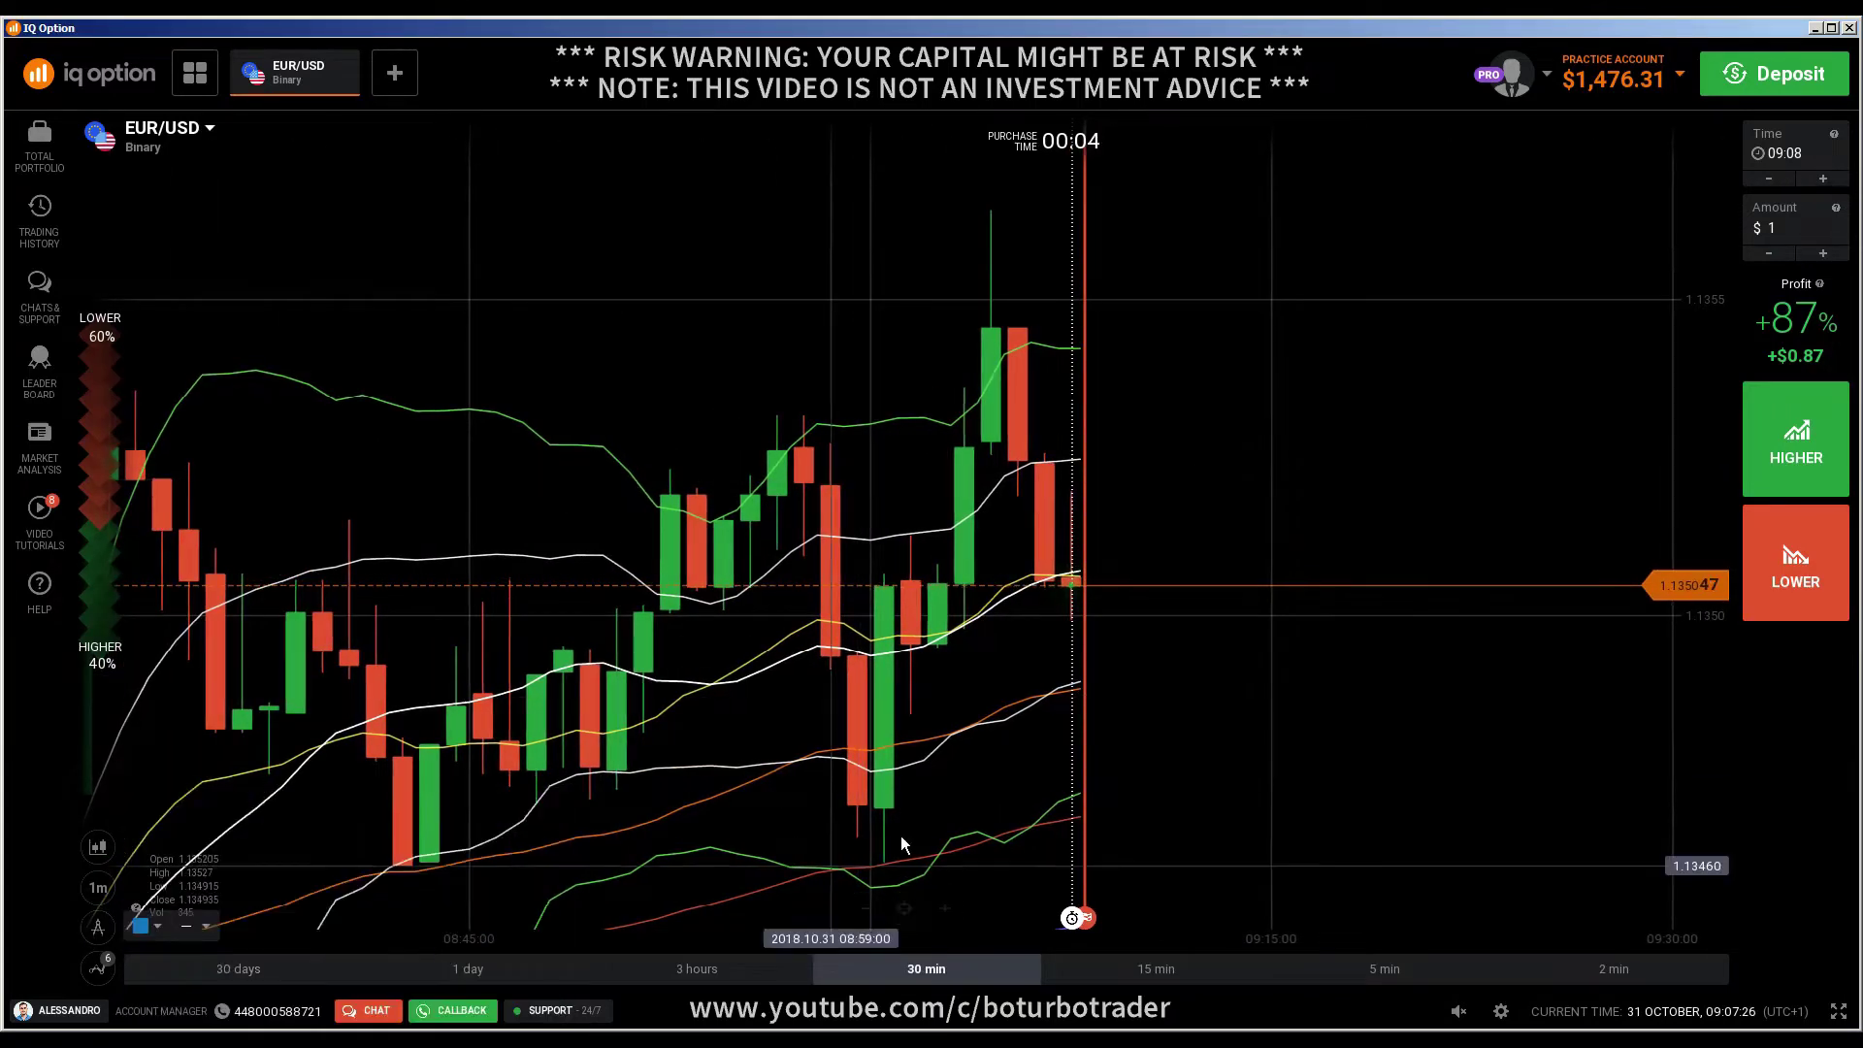
{"action": "left_click", "coordinate": [968, 863]}
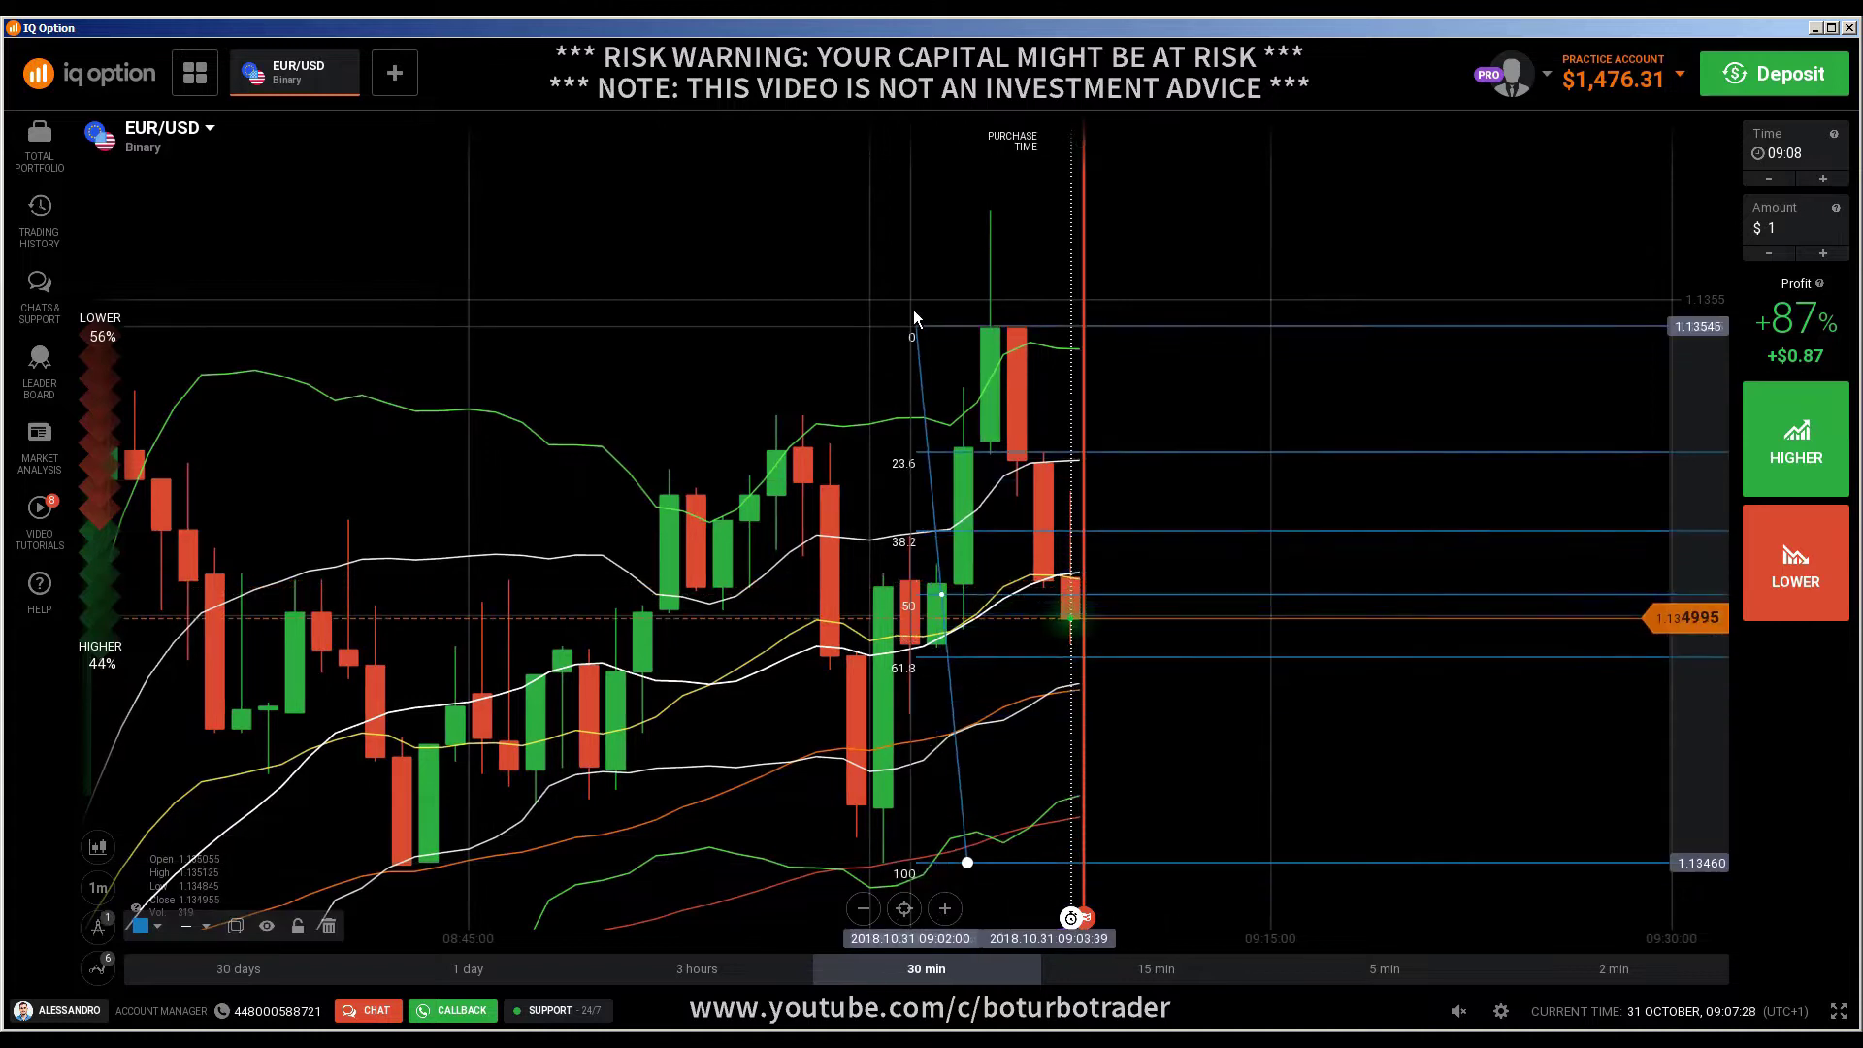
{"action": "left_click", "coordinate": [904, 213]}
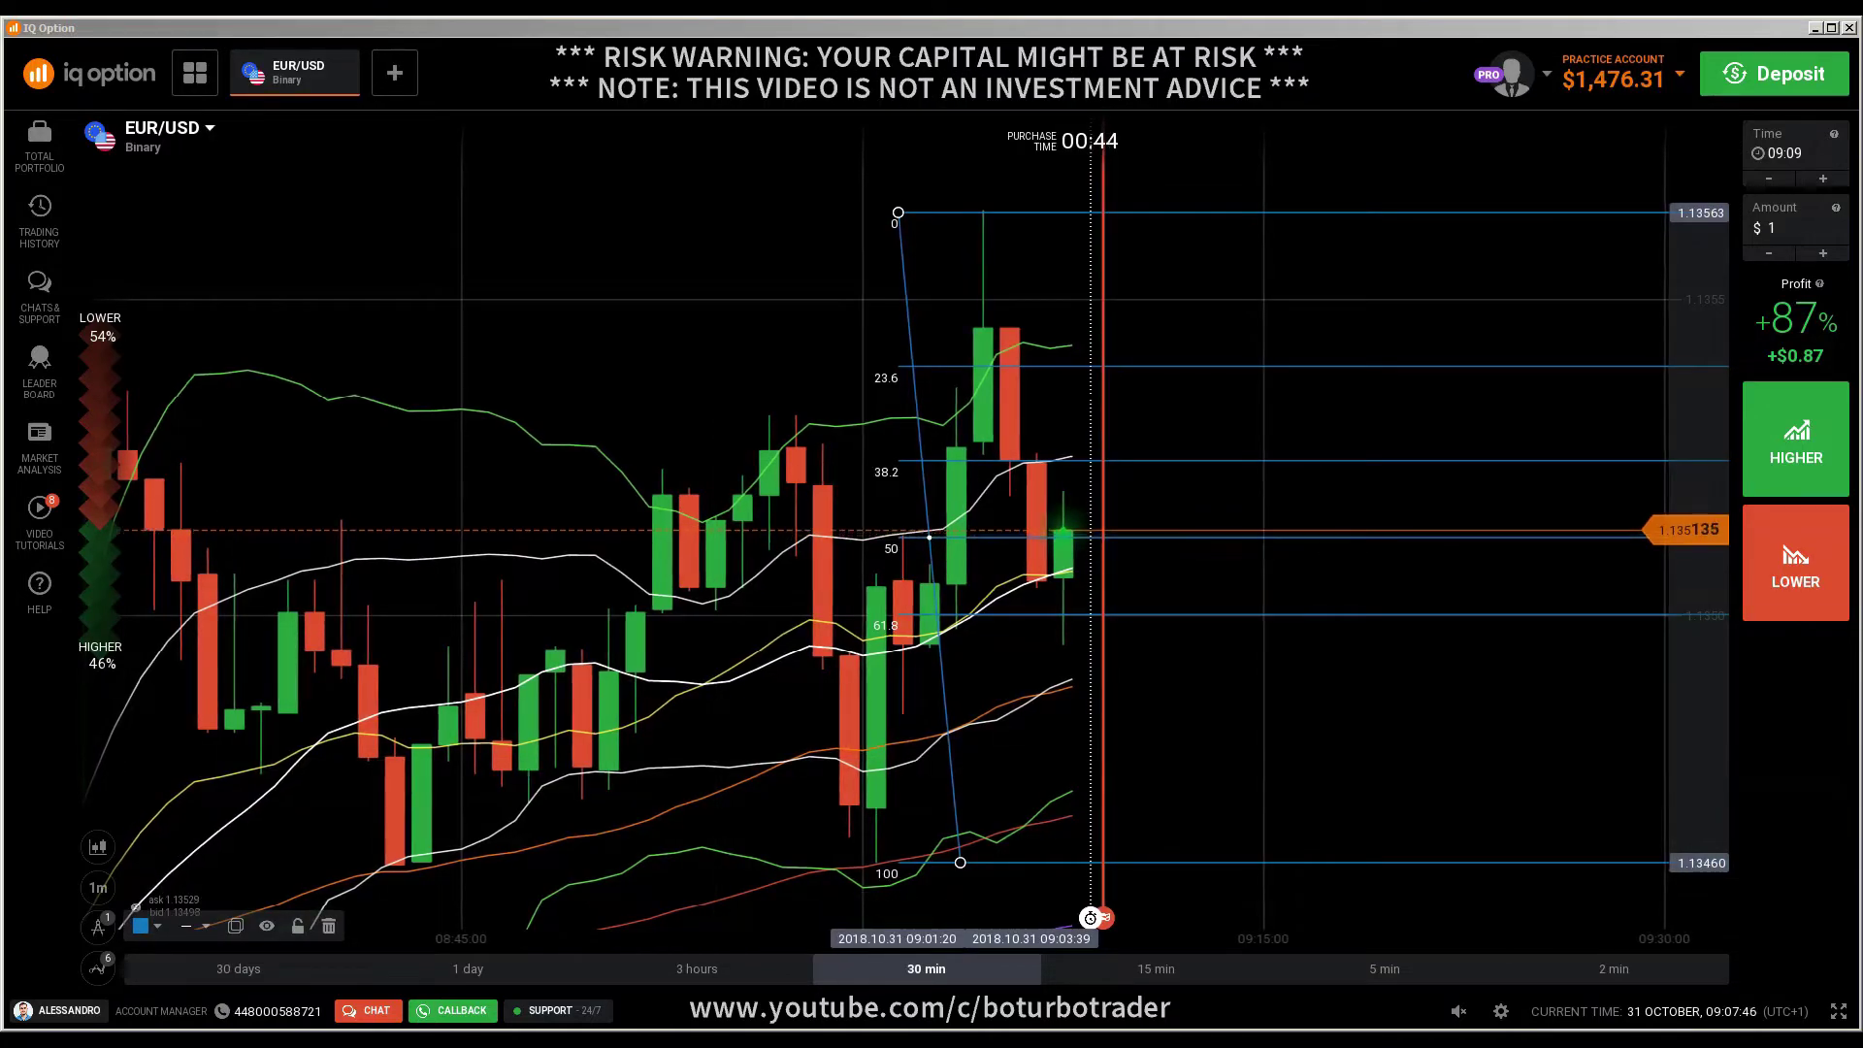
{"action": "key", "text": "alt+Tab"}
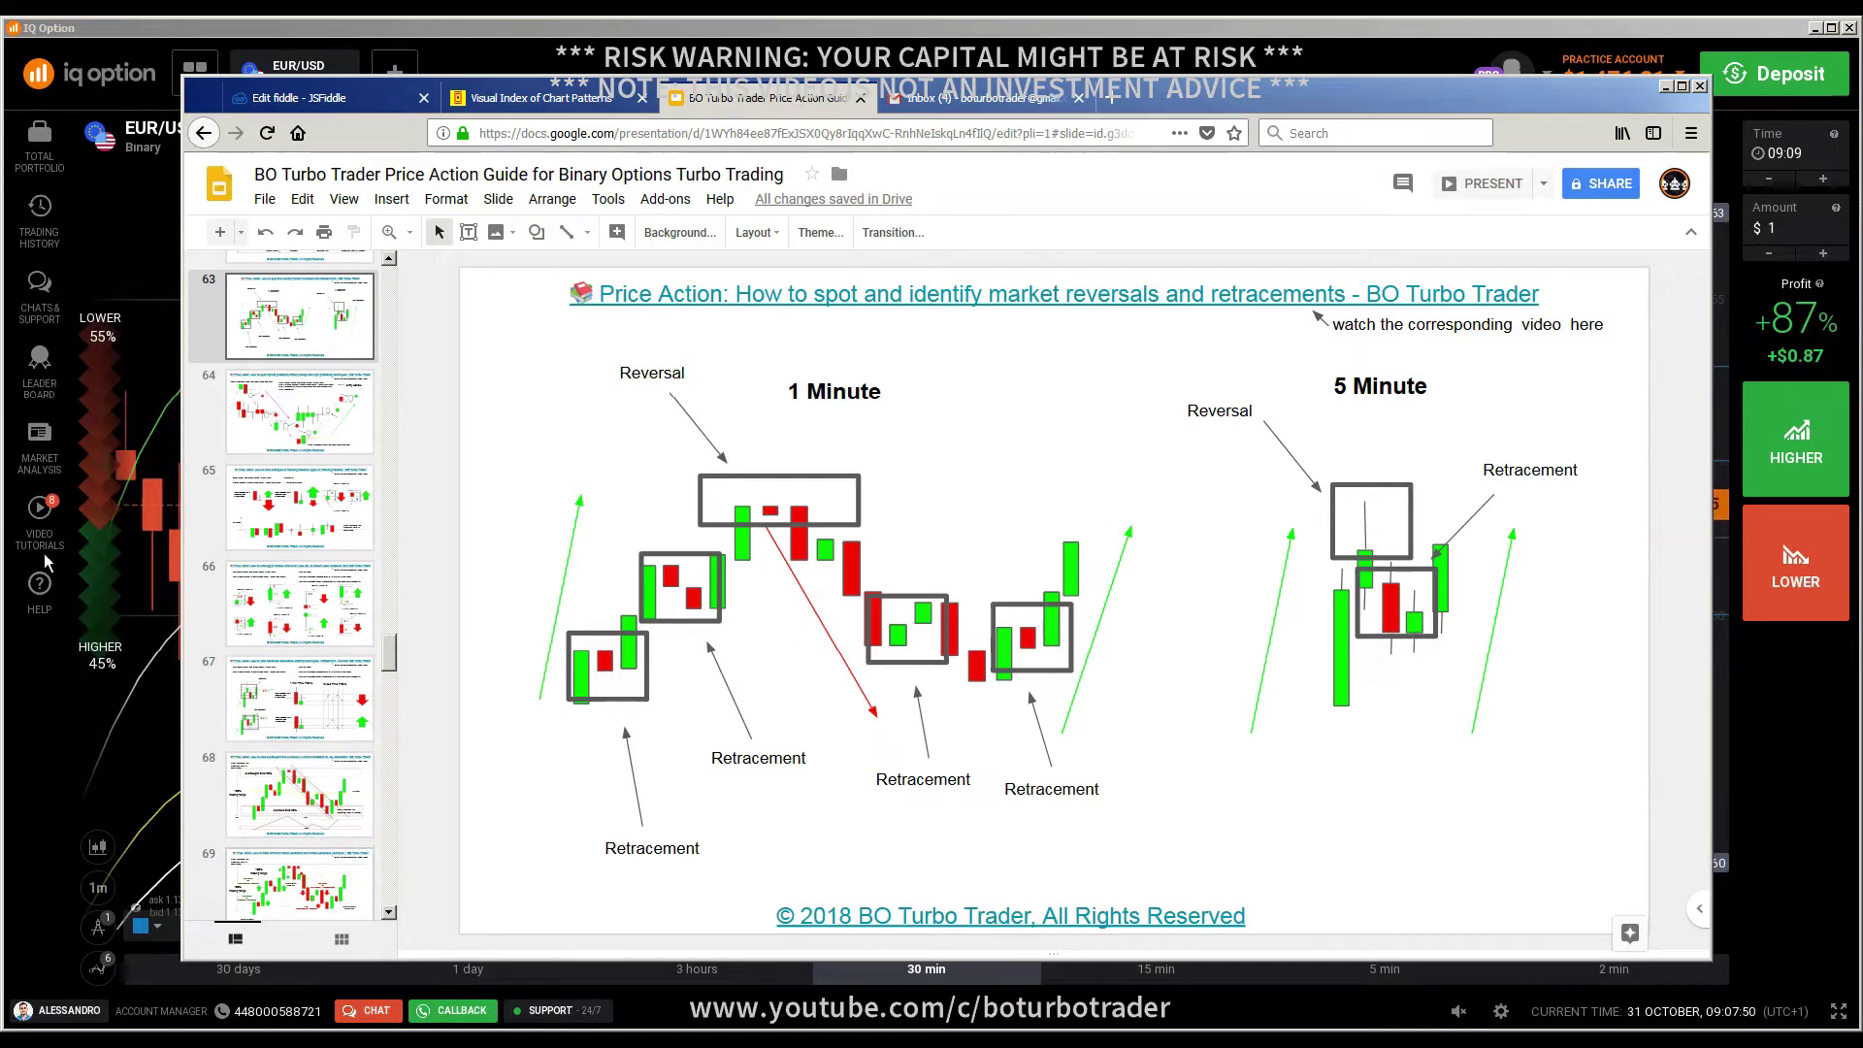
{"action": "left_click", "coordinate": [291, 881]}
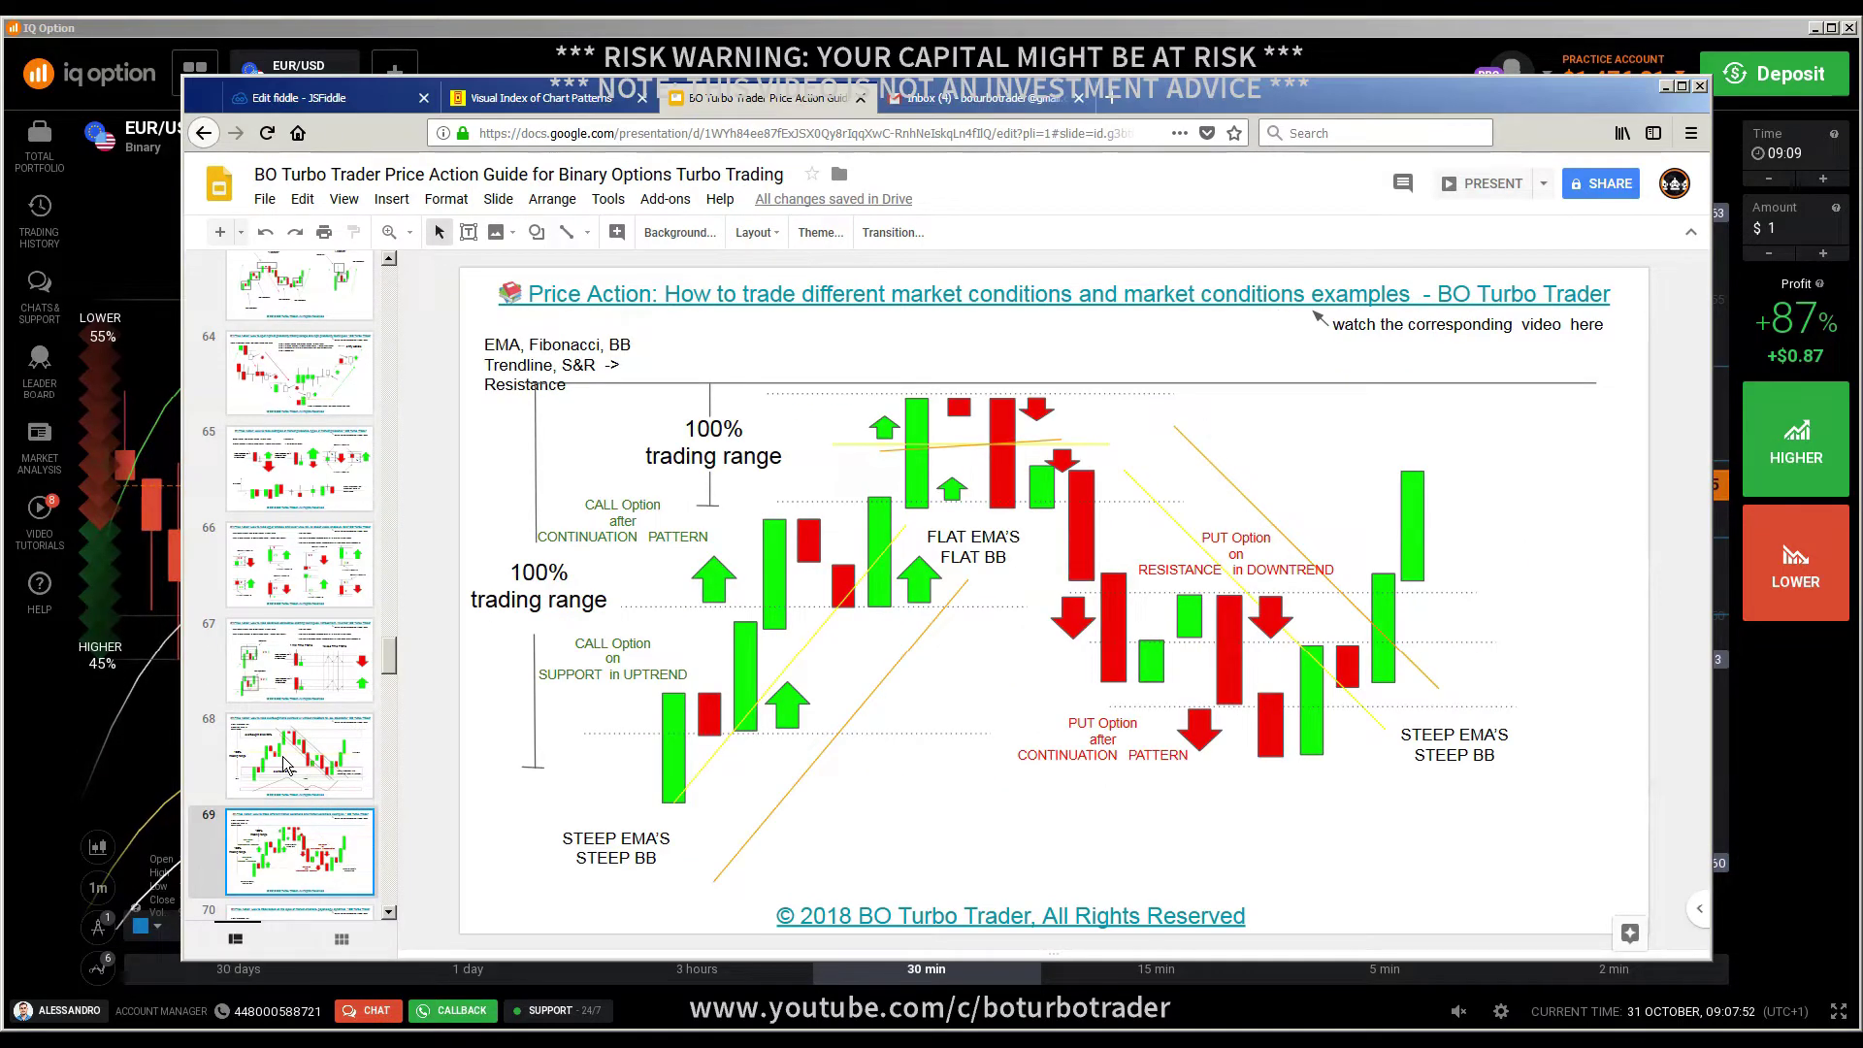
{"action": "key", "text": "Up"}
{"action": "left_click", "coordinate": [288, 672]}
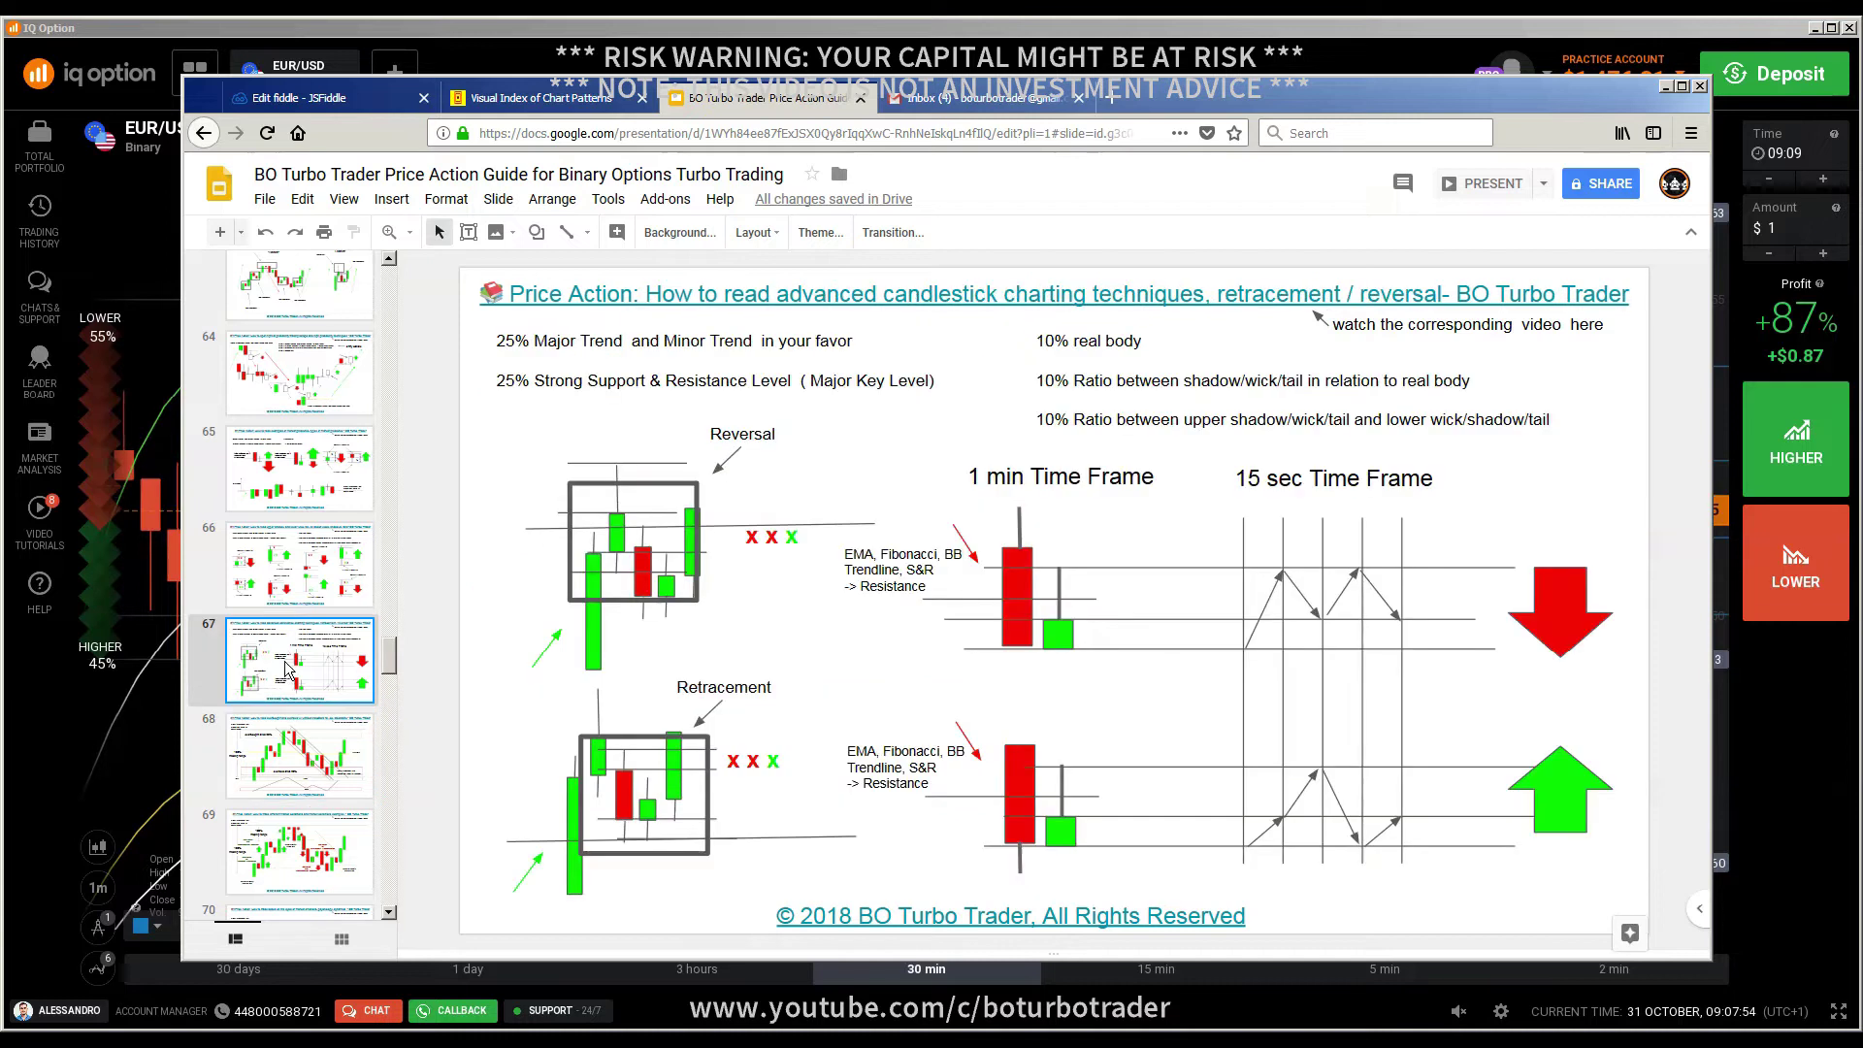
{"action": "left_click", "coordinate": [303, 538]}
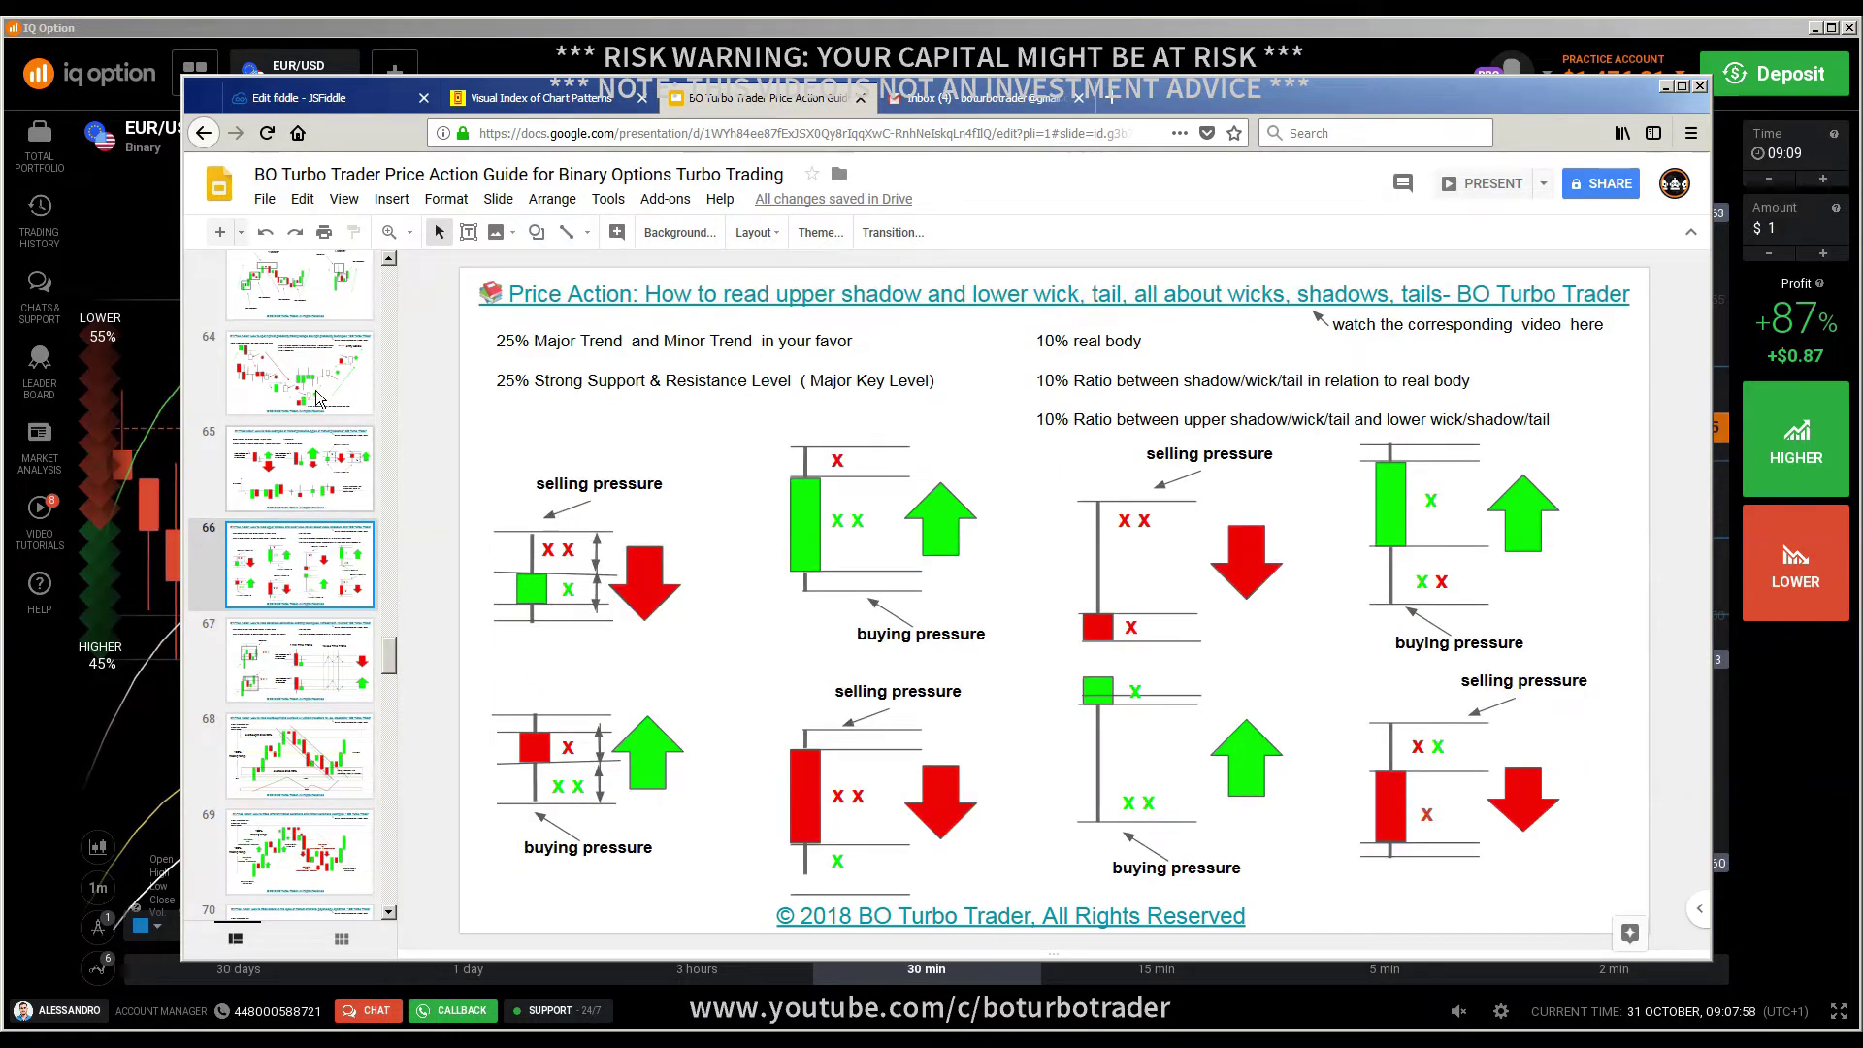
{"action": "key", "text": "Up"}
{"action": "key", "text": "Up"}
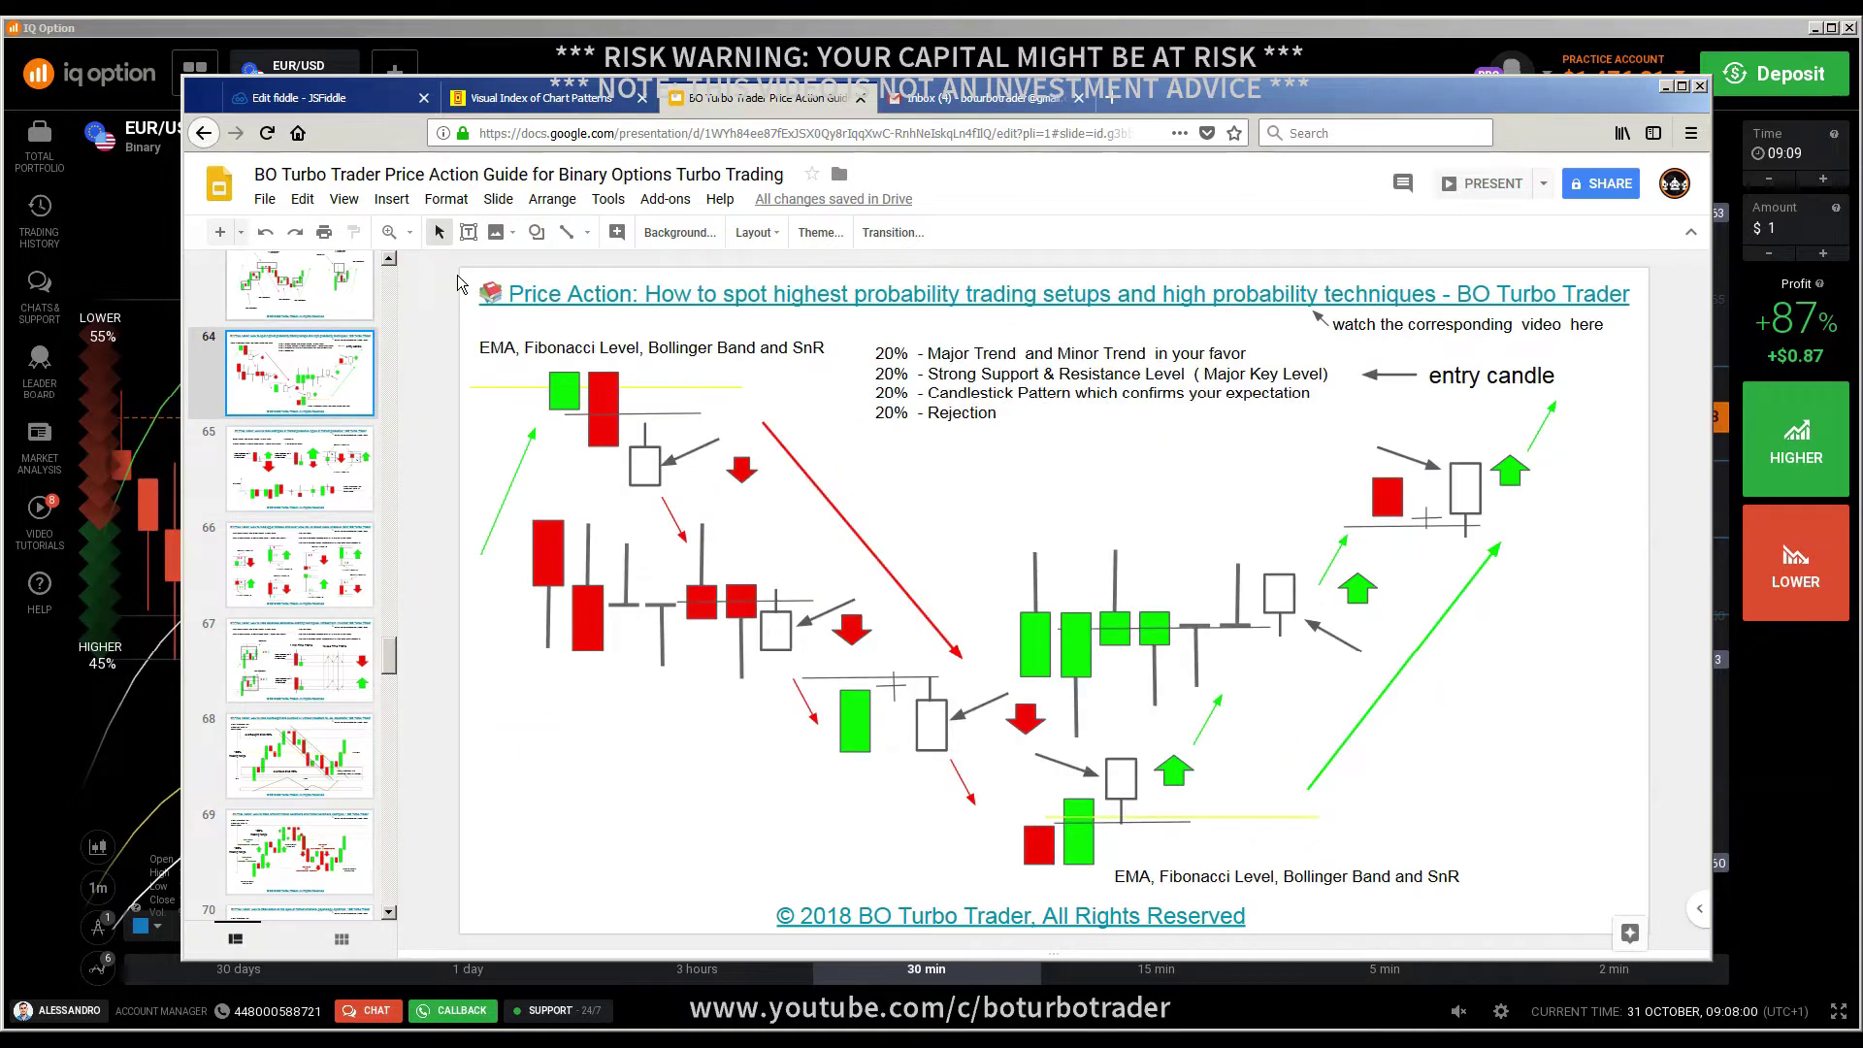
{"action": "key", "text": "Up"}
{"action": "left_click_drag", "start_coordinate": [1598, 102], "coordinate": [1599, 122]}
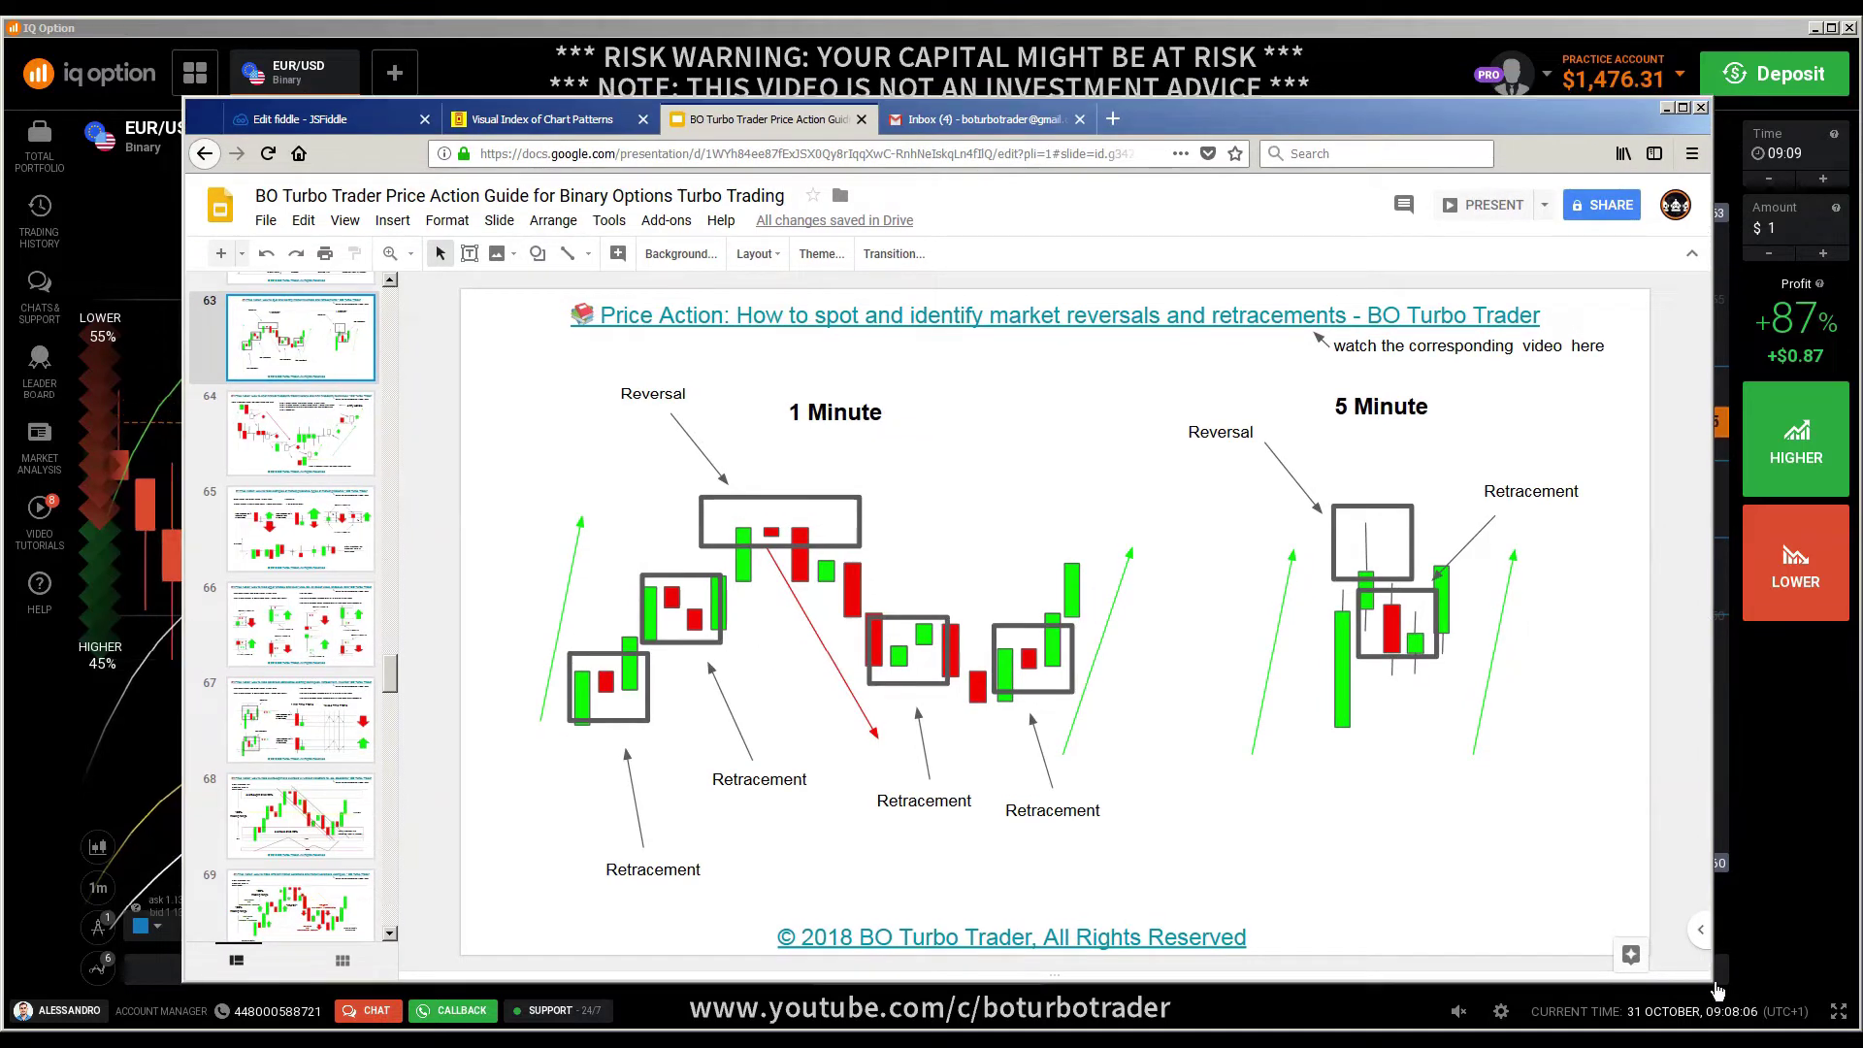
{"action": "left_click_drag", "start_coordinate": [1712, 982], "coordinate": [1709, 945]}
{"action": "left_click", "coordinate": [1663, 109]}
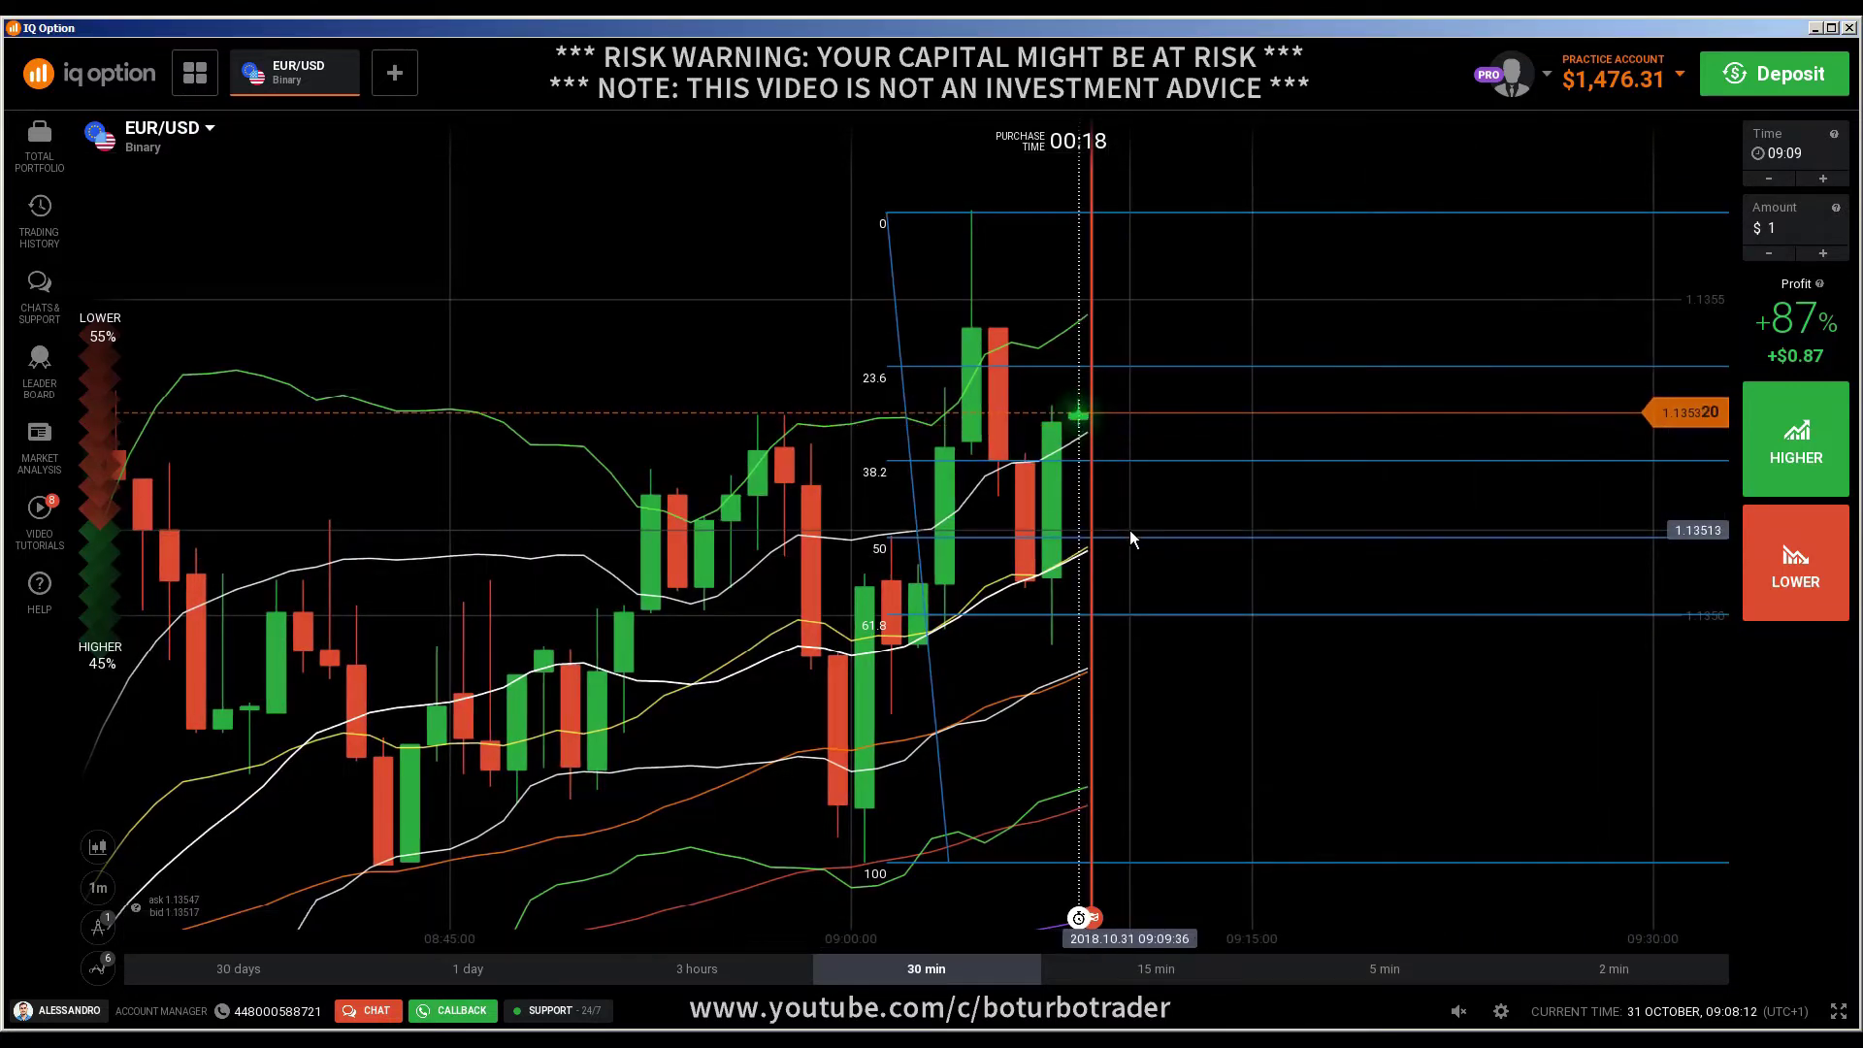
- Rescale the chart and buy a $1 Higher option on EUR/USD
{"action": "scroll", "coordinate": [1151, 531], "scroll_direction": "down", "scroll_amount": 3}
{"action": "scroll", "coordinate": [1228, 541], "scroll_direction": "up", "scroll_amount": 3}
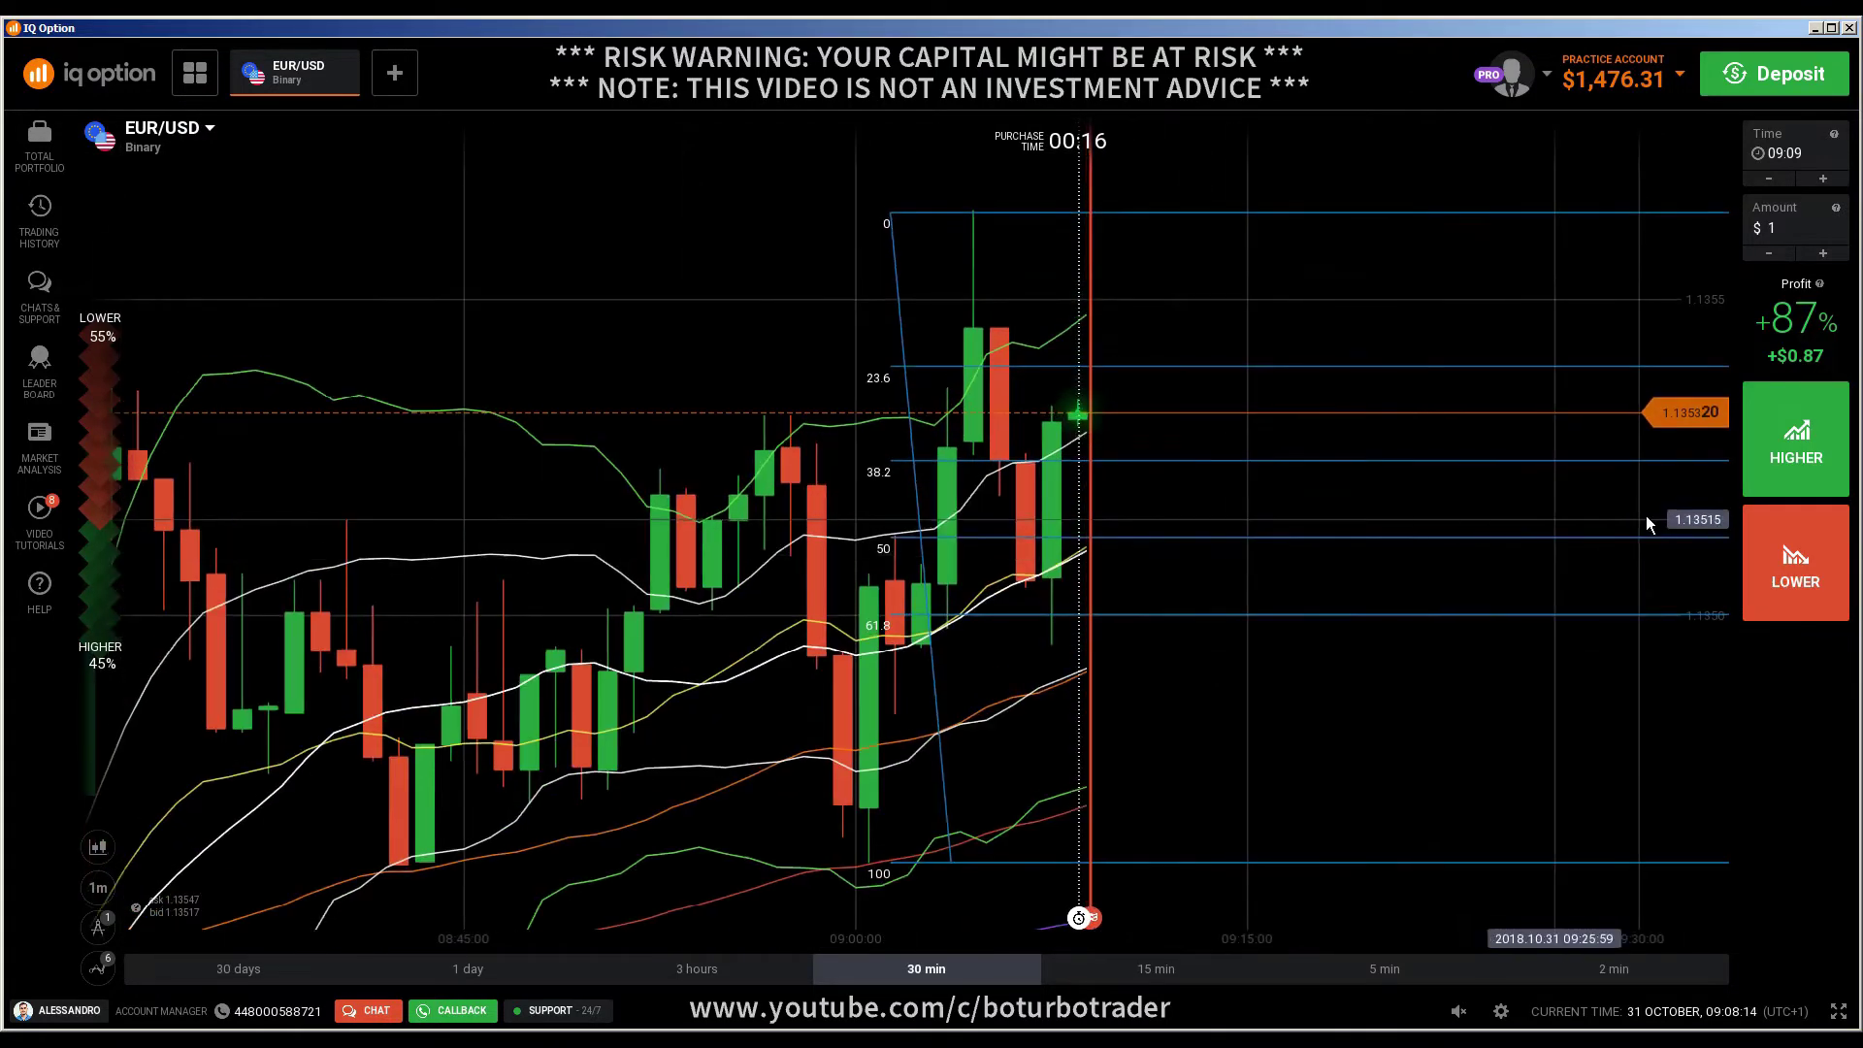
{"action": "left_click", "coordinate": [1809, 454]}
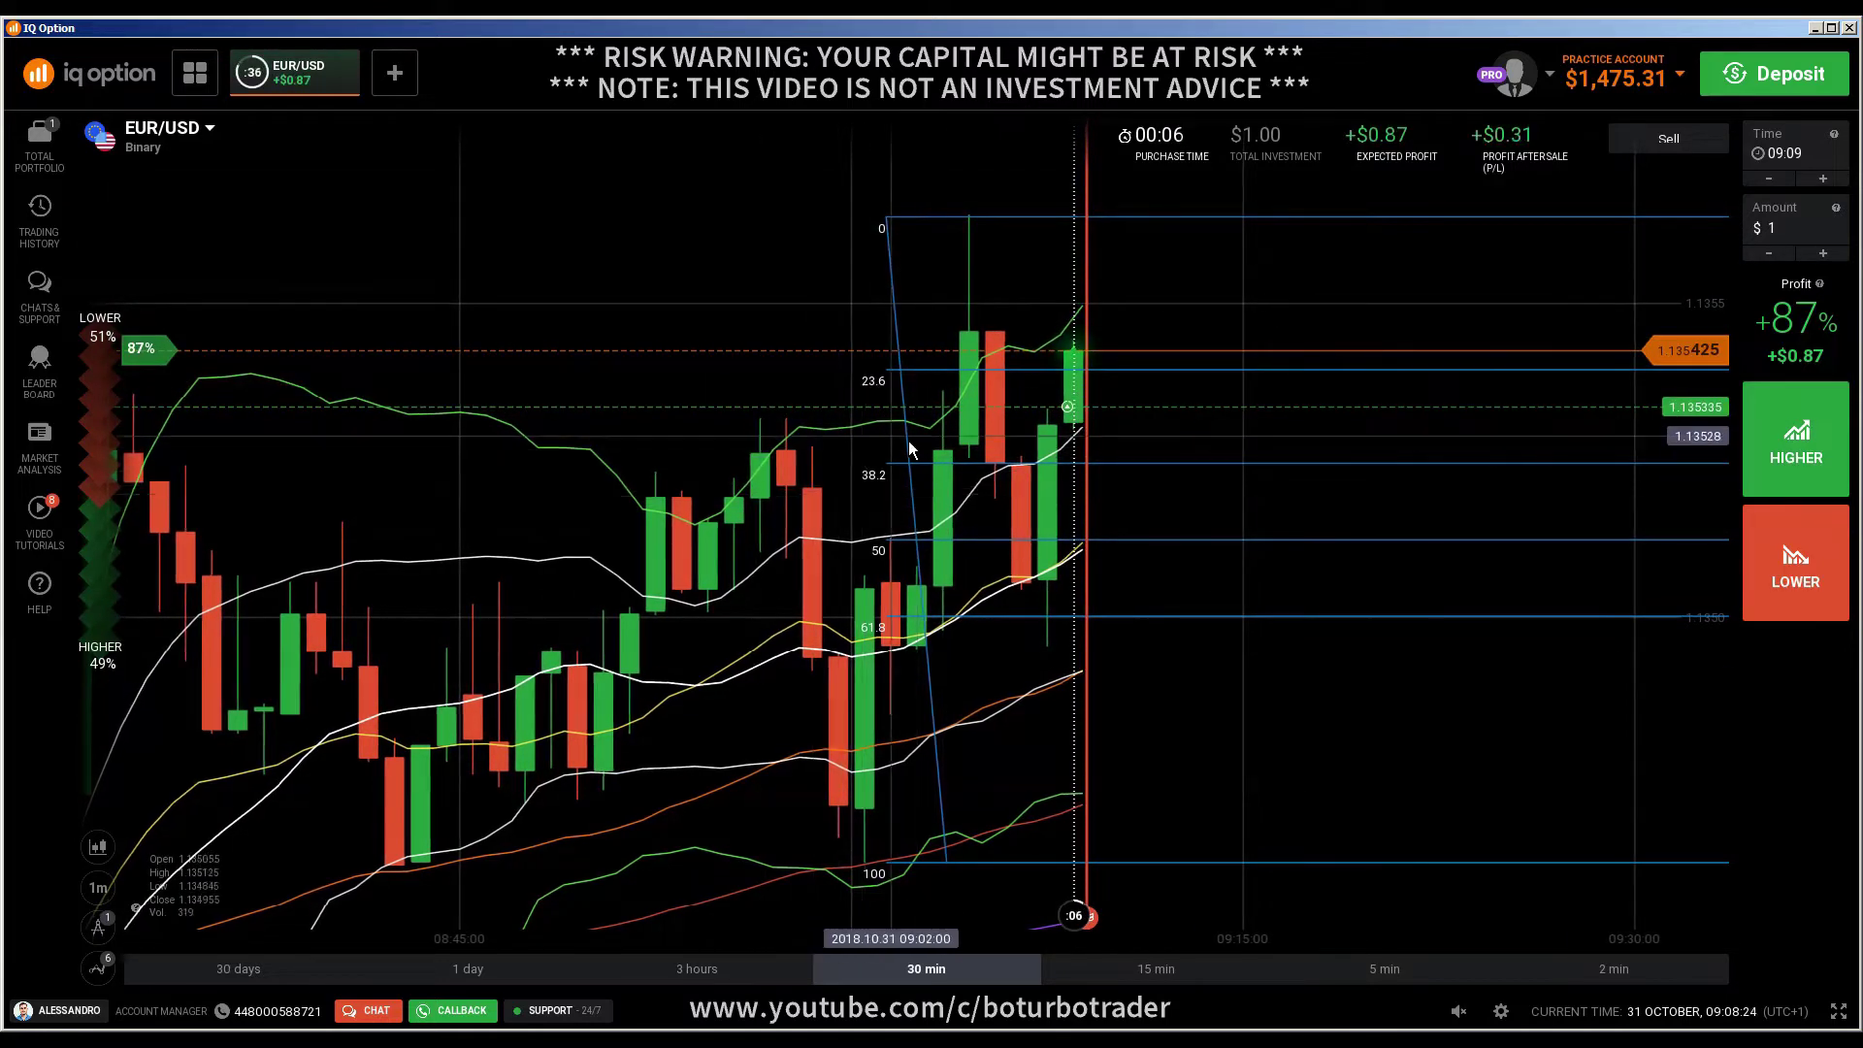
- Move the Fibonacci's lower anchor up to the high and realign its top anchor
{"action": "left_click_drag", "start_coordinate": [946, 863], "coordinate": [827, 864]}
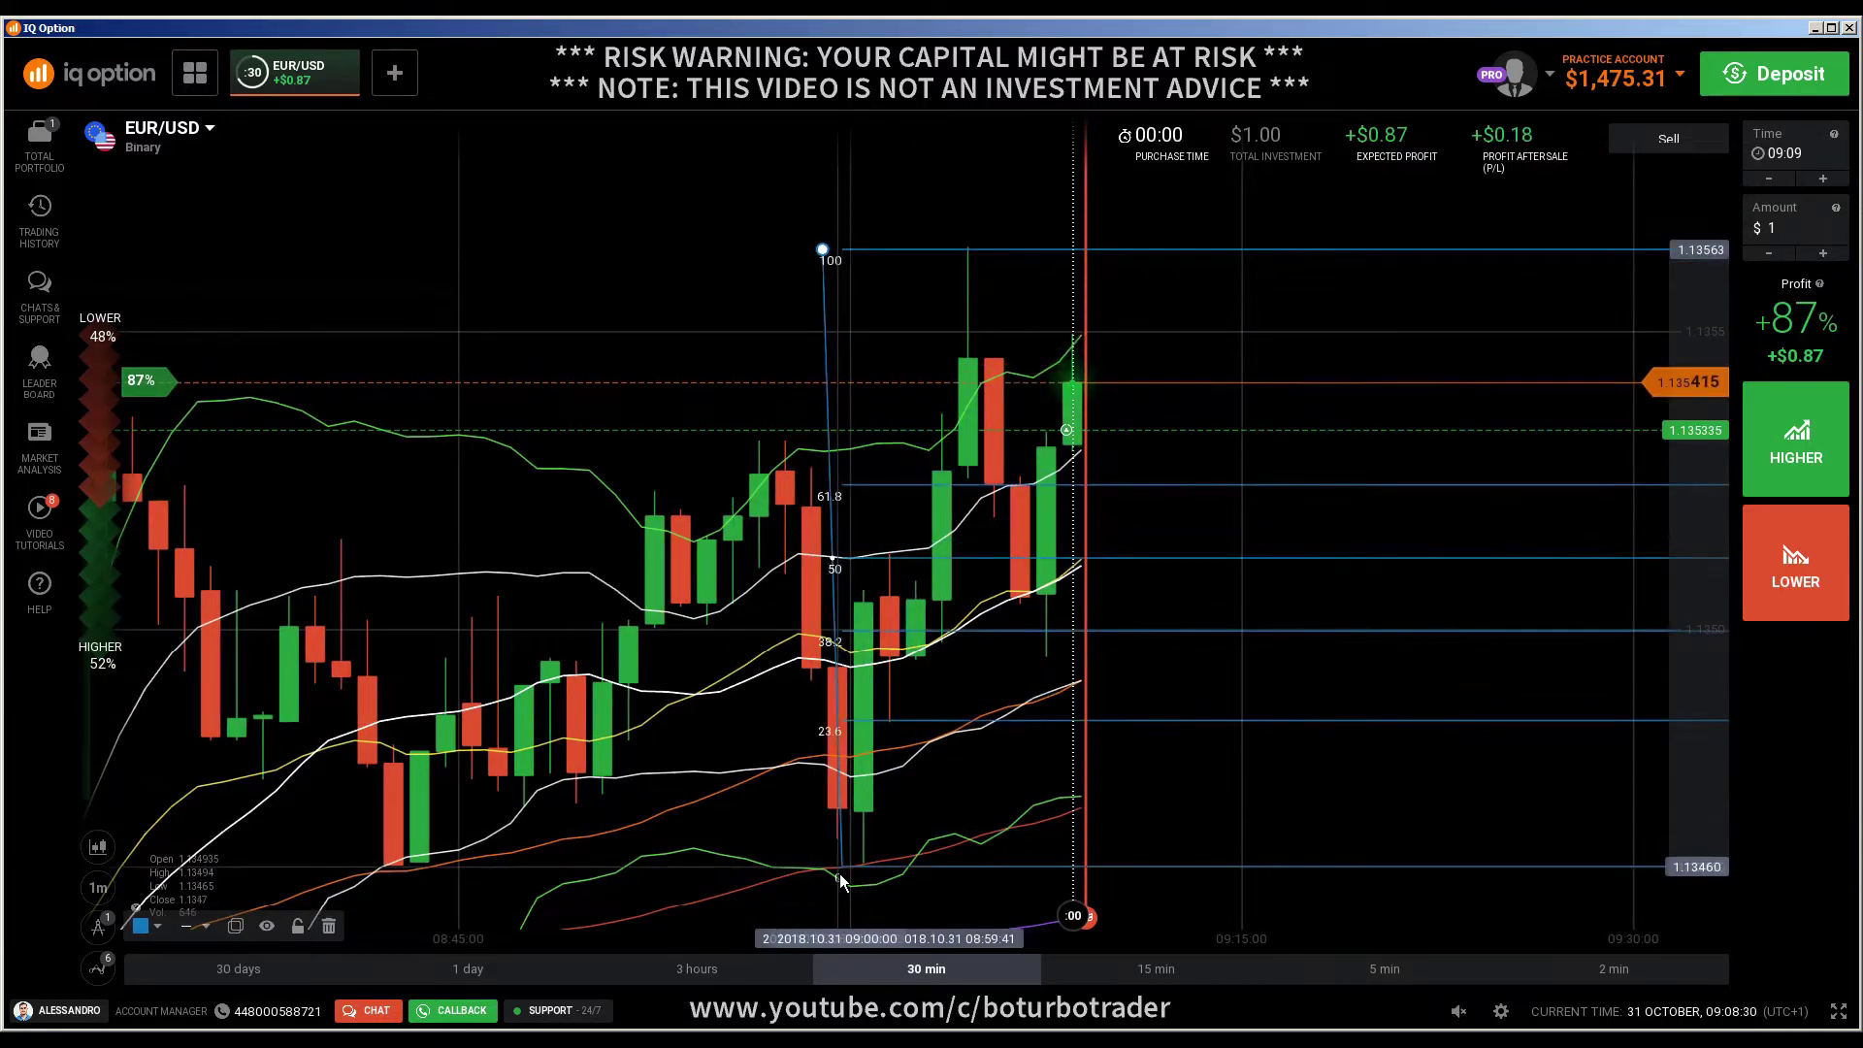
{"action": "left_click_drag", "start_coordinate": [822, 250], "coordinate": [814, 256]}
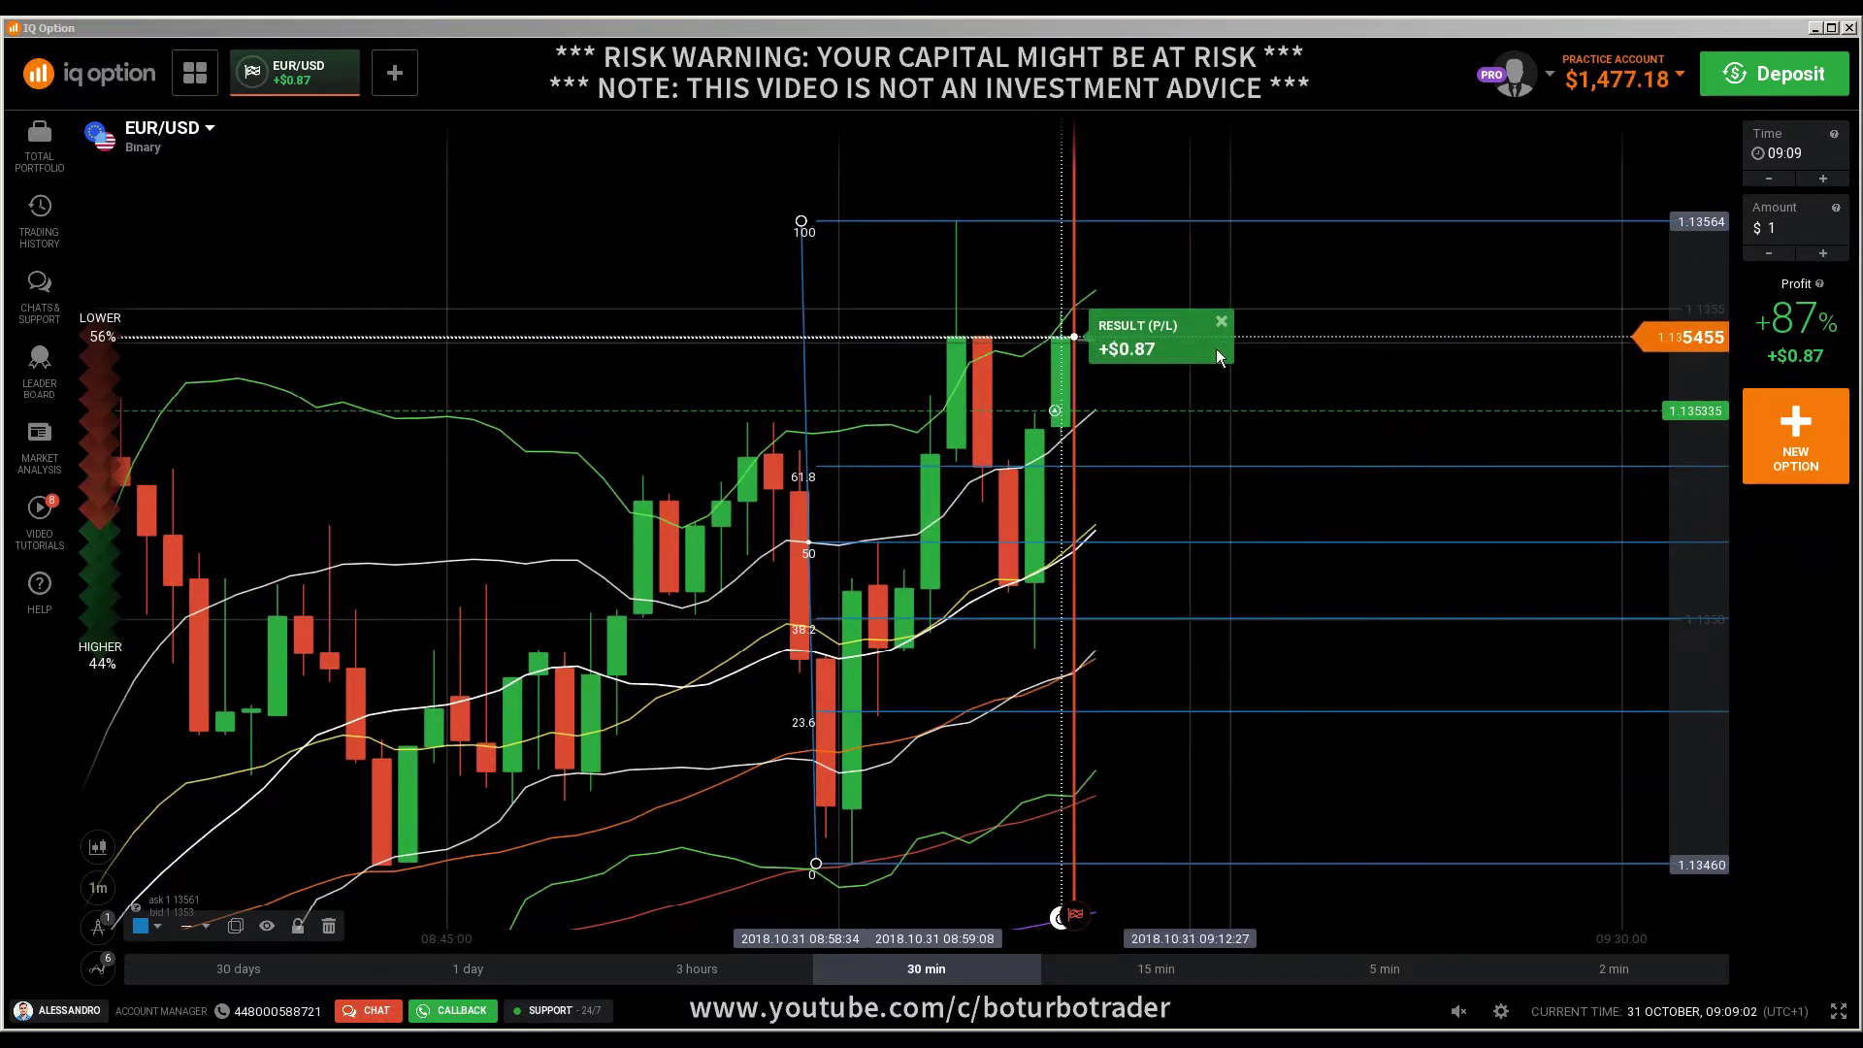
- Dismiss the trade result and place a horizontal line at the 1.13564 high
{"action": "left_click", "coordinate": [1220, 321]}
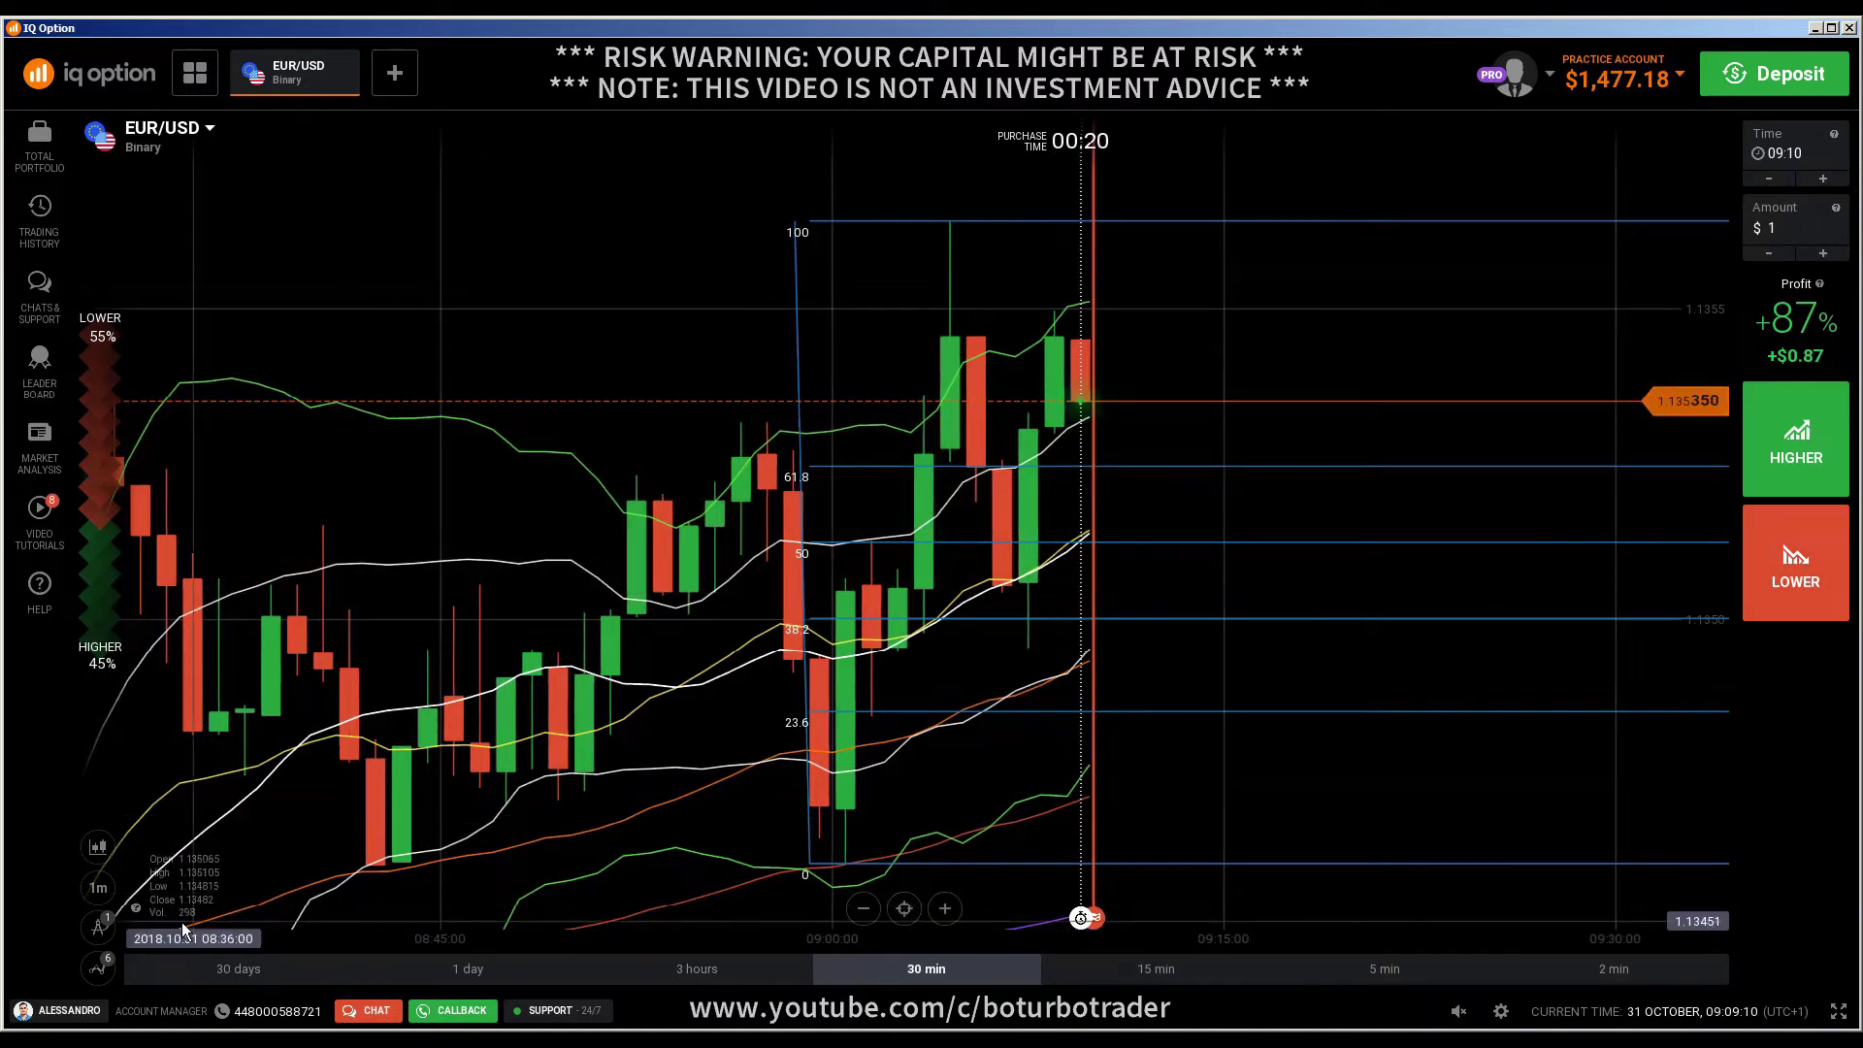
{"action": "left_click", "coordinate": [98, 927]}
{"action": "left_click", "coordinate": [195, 854]}
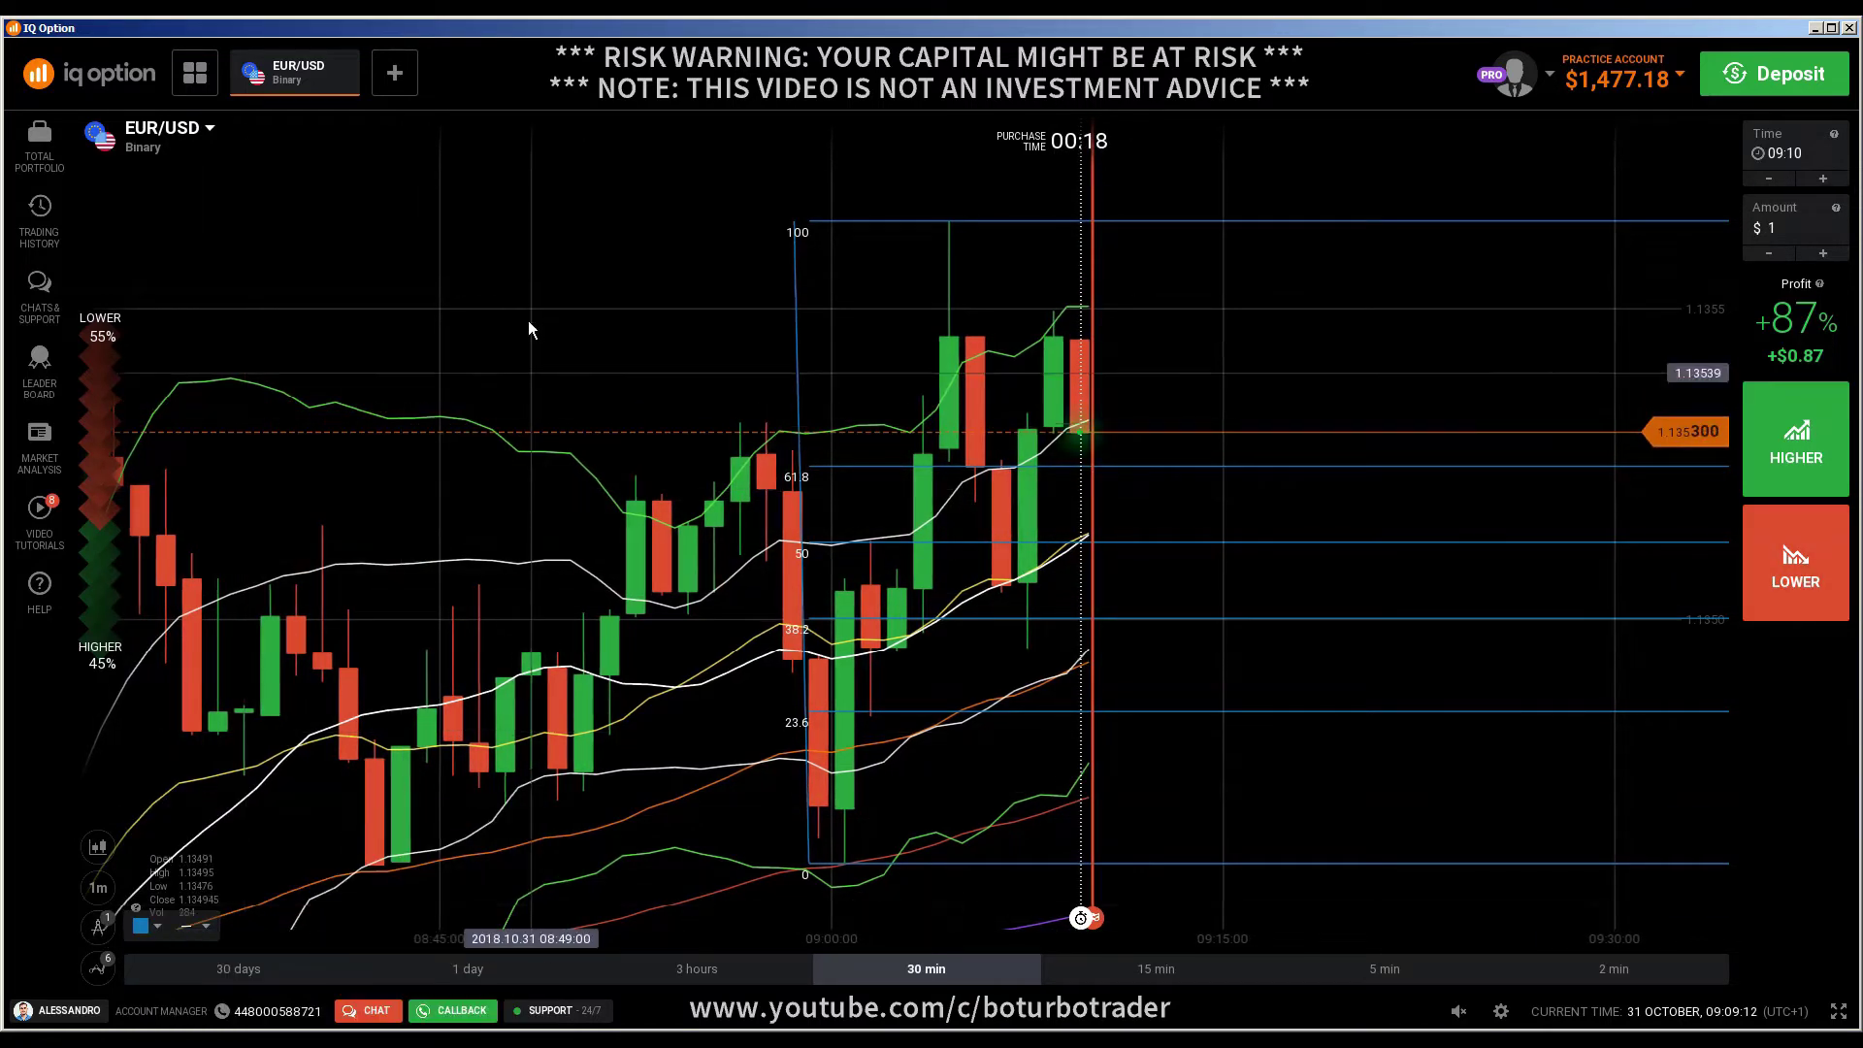
{"action": "left_click", "coordinate": [549, 223]}
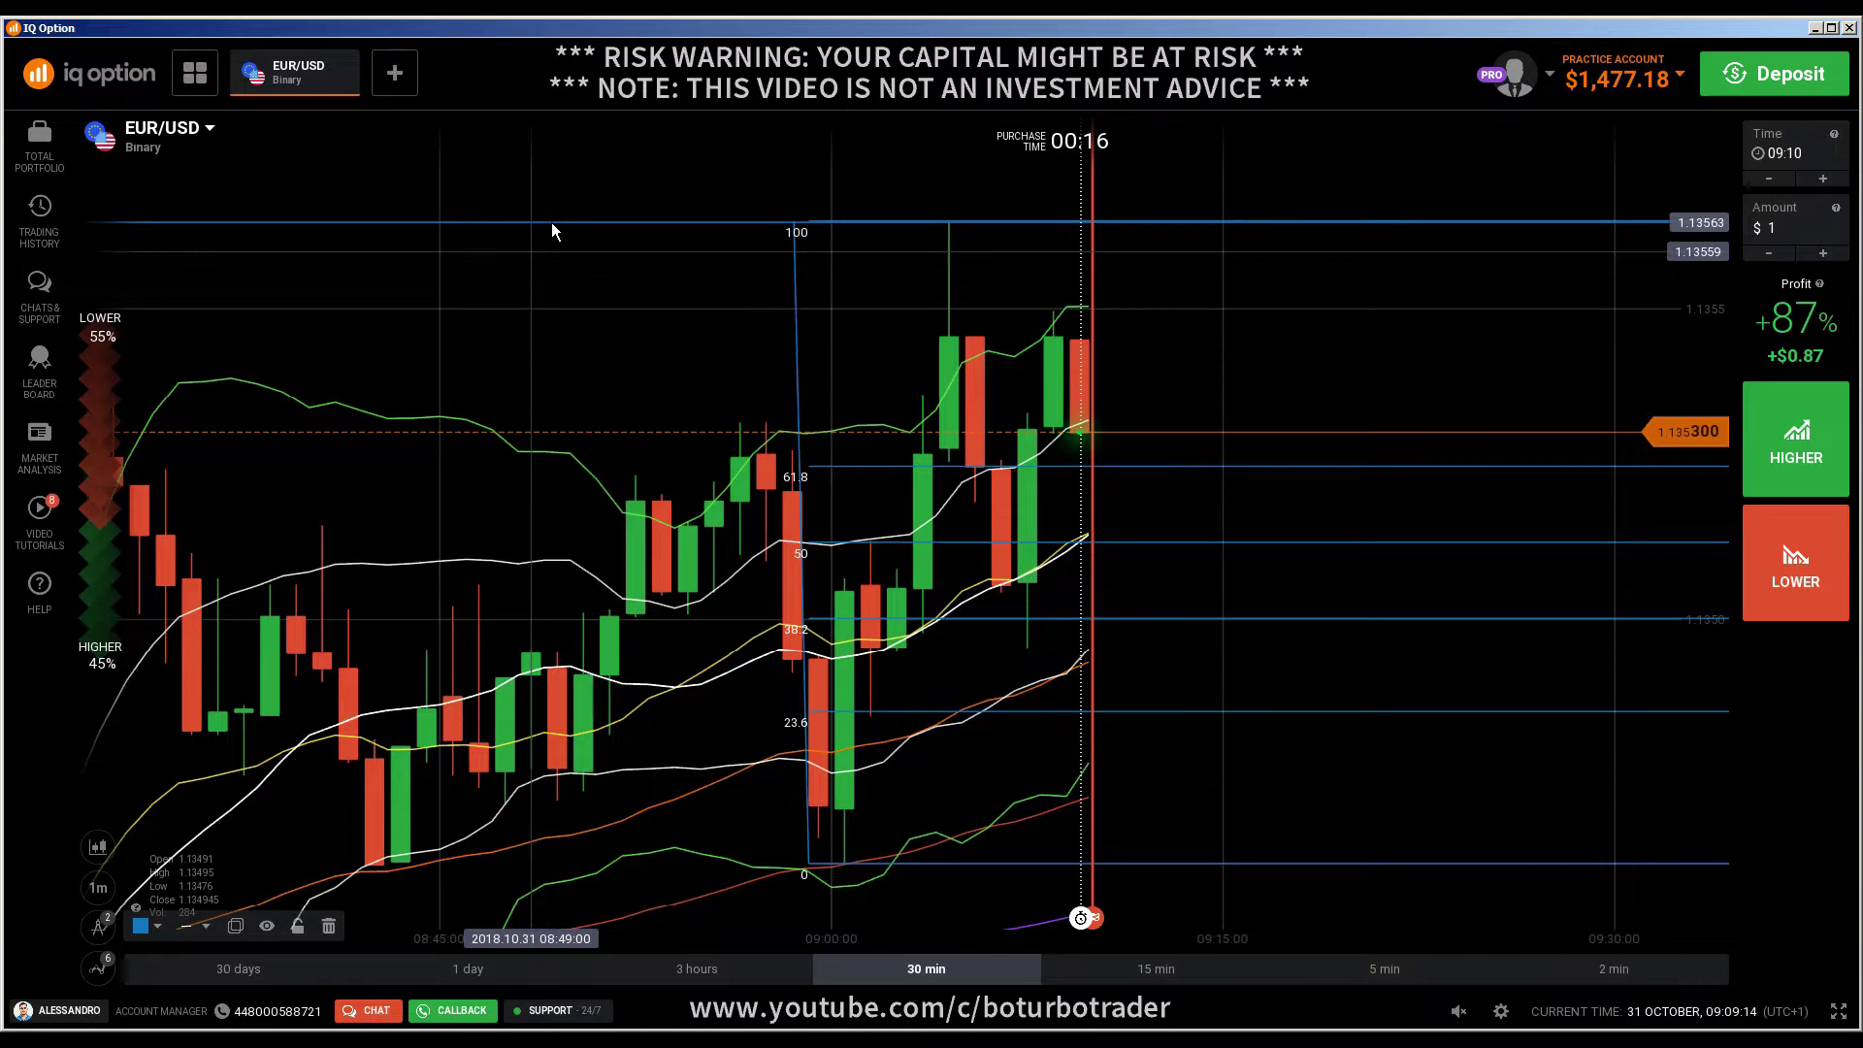
{"action": "left_click_drag", "start_coordinate": [551, 223], "coordinate": [557, 221]}
- Buy a $1 Lower option on EUR/USD and move the Fibonacci's 0 anchor to the high
{"action": "left_click", "coordinate": [1817, 588]}
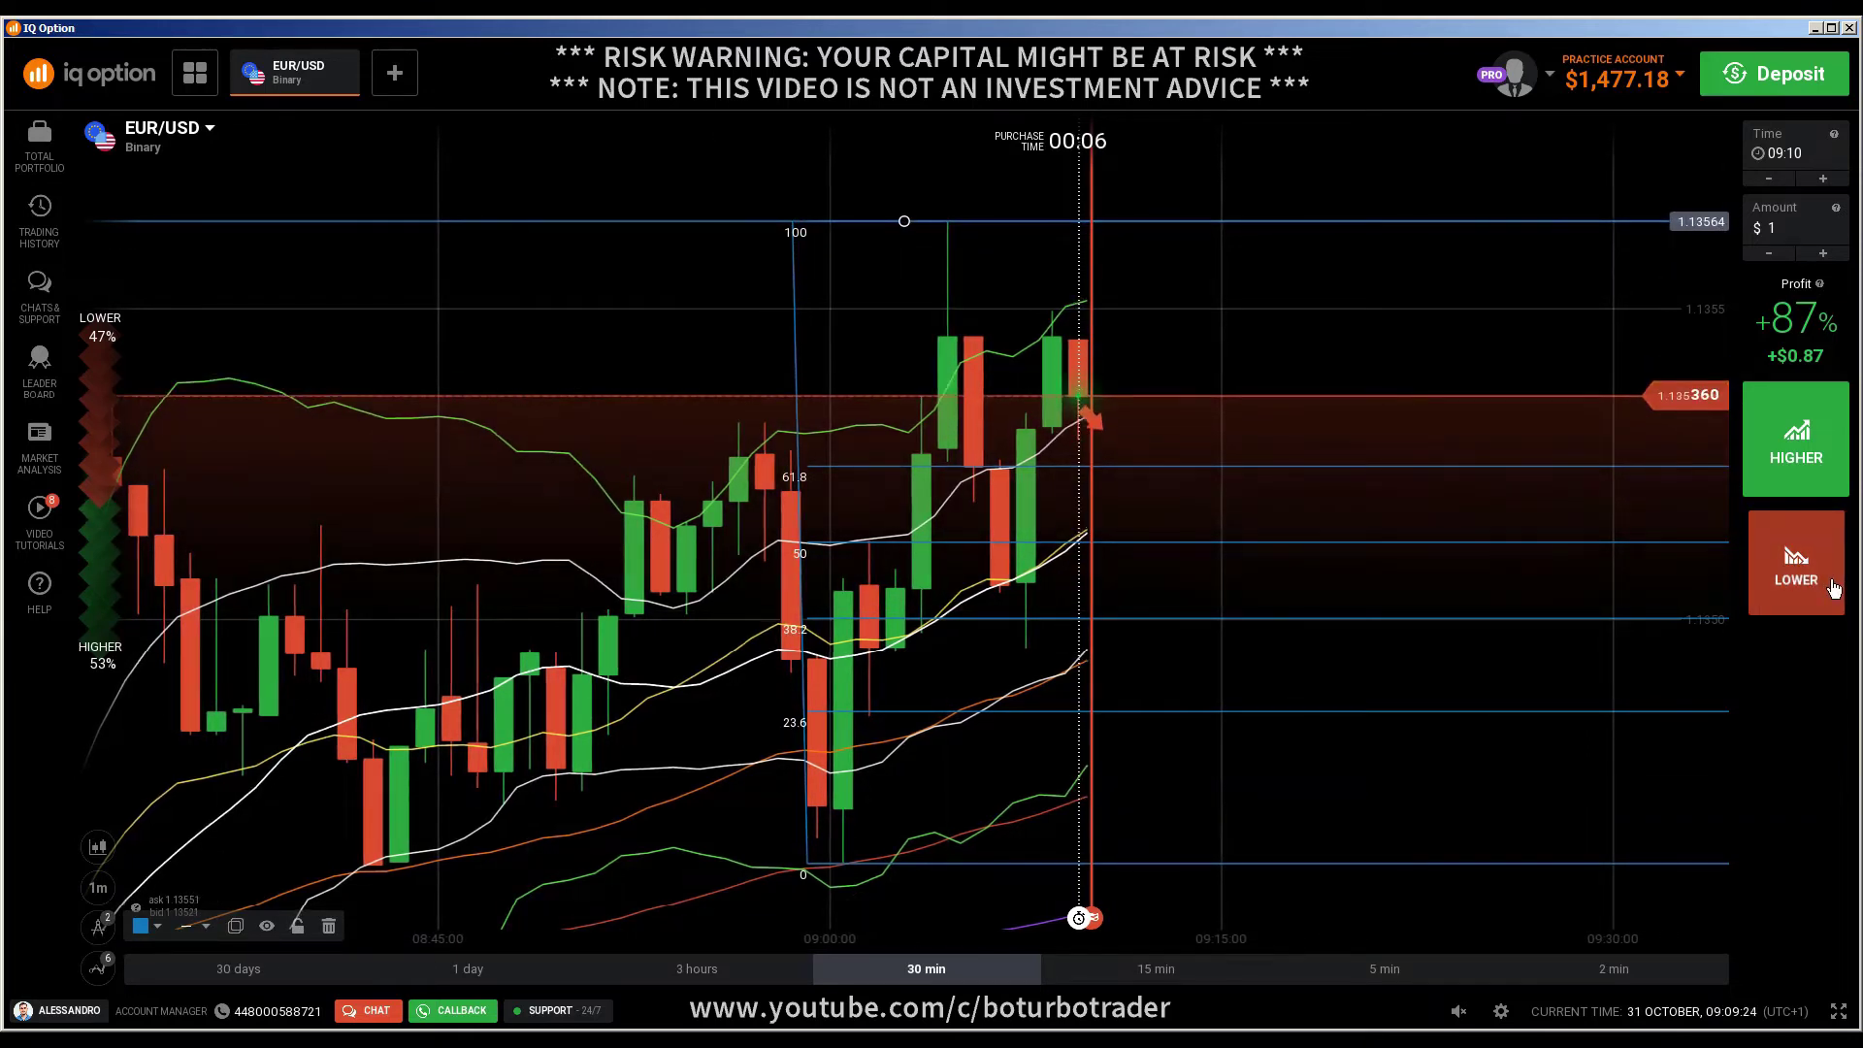
{"action": "left_click", "coordinate": [1816, 590]}
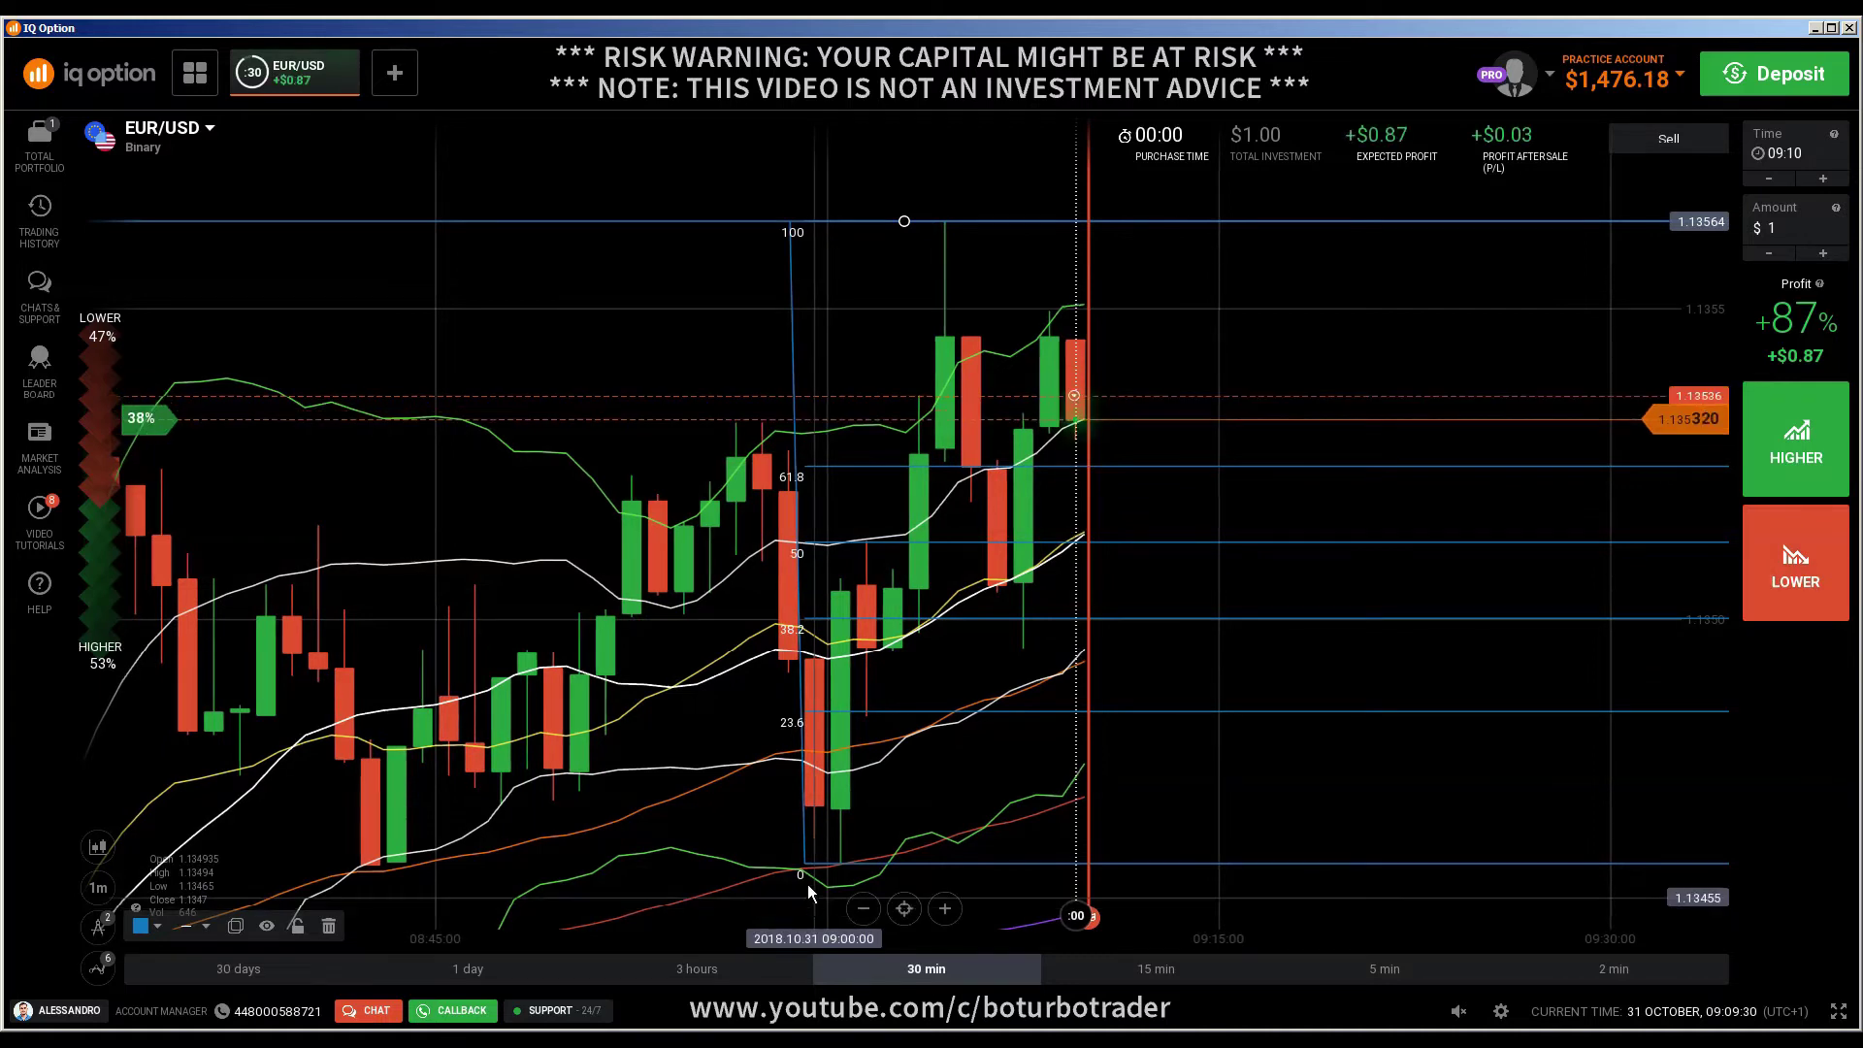
{"action": "left_click_drag", "start_coordinate": [803, 863], "coordinate": [736, 865]}
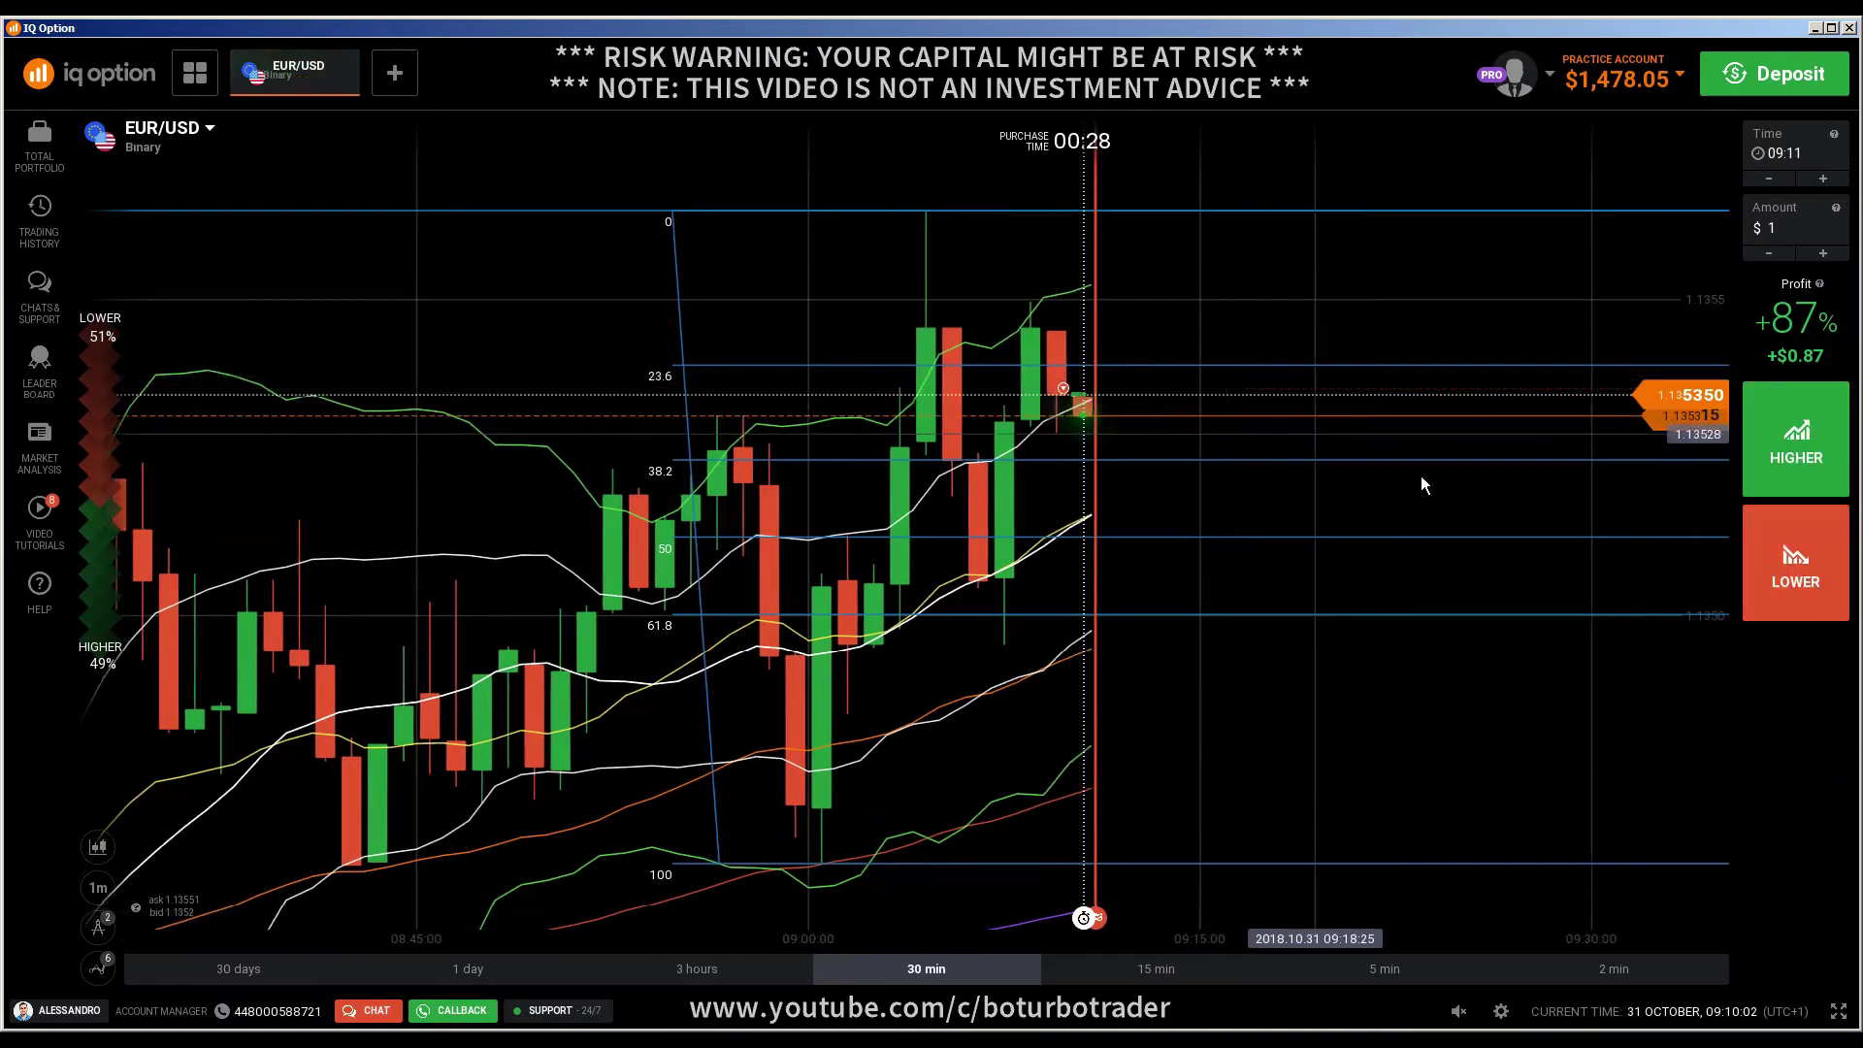
- Buy another $1 Lower option on EUR/USD expiring at 09:11
{"action": "left_click", "coordinate": [1781, 579]}
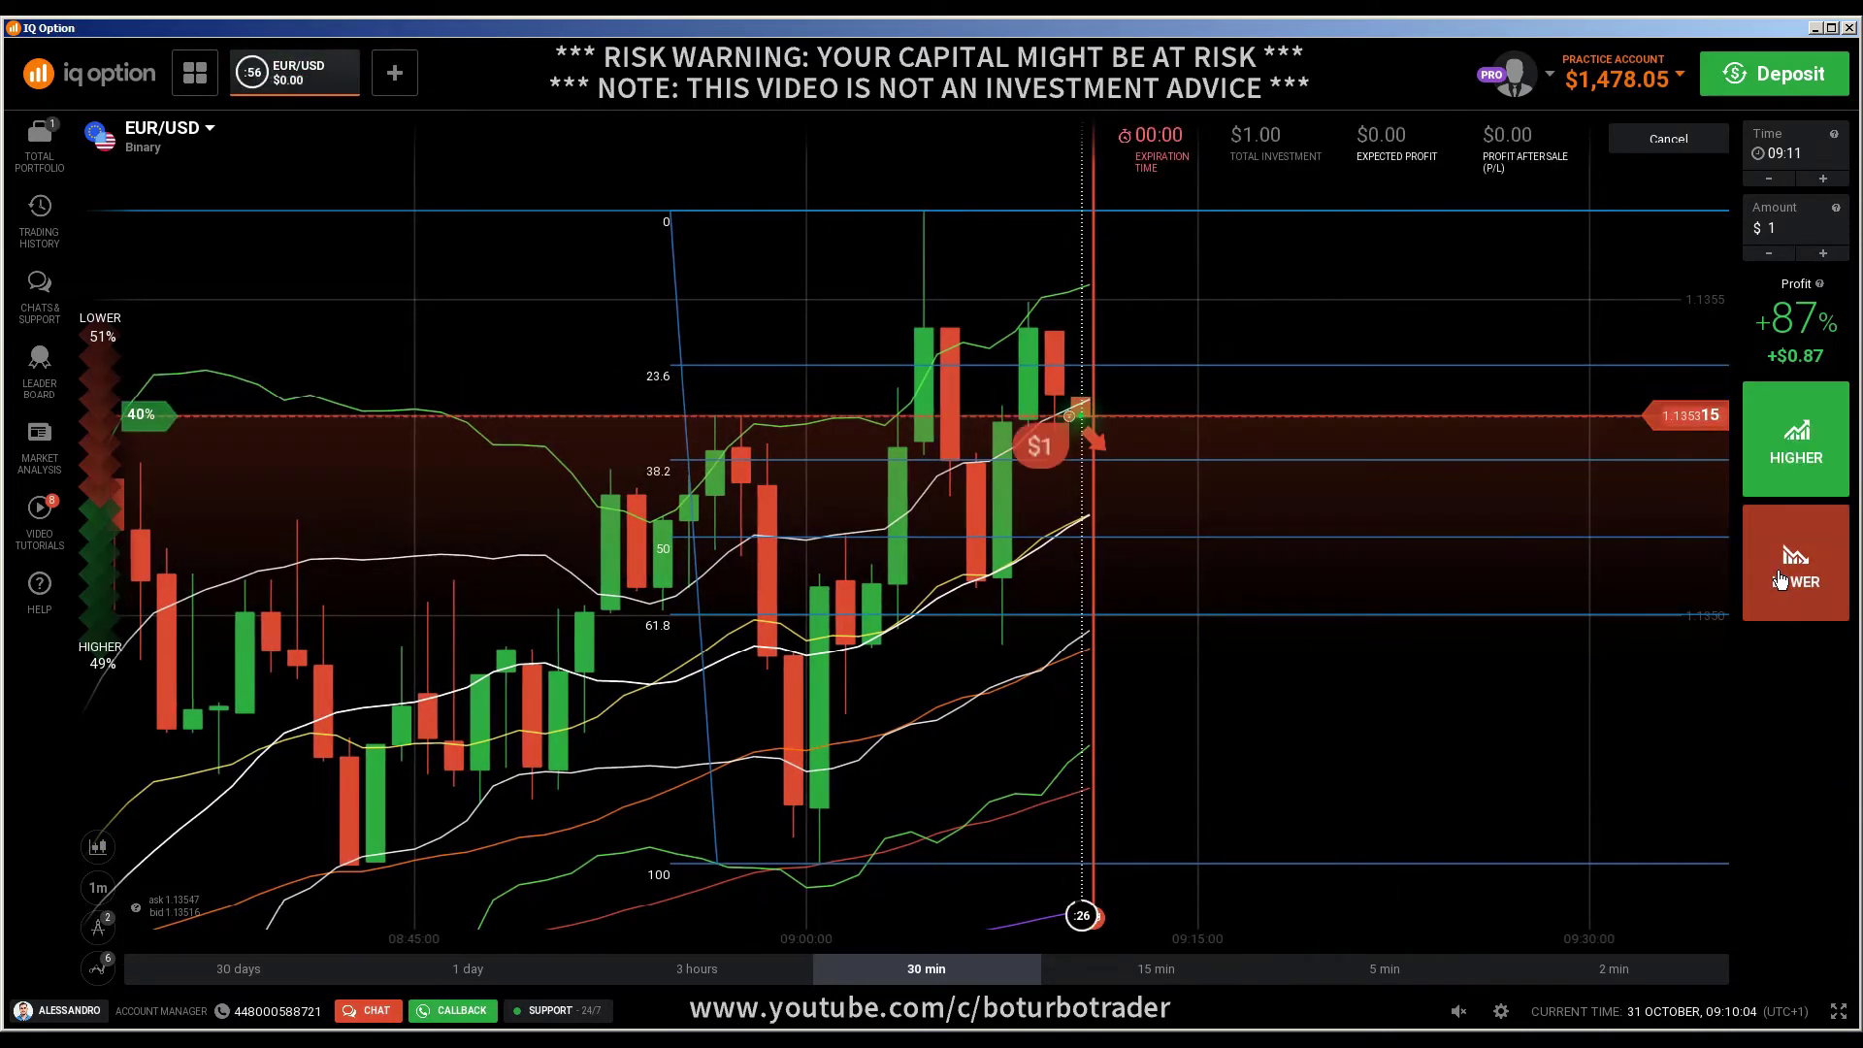